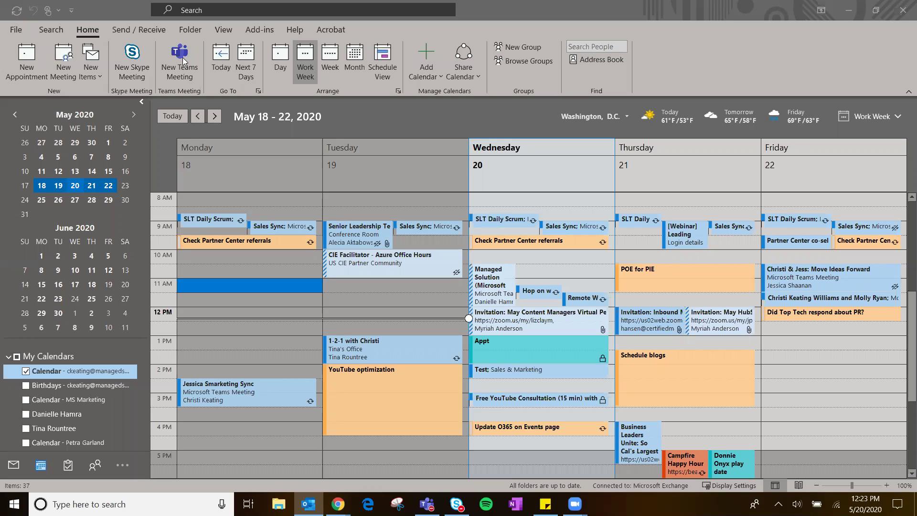
Create a new Teams meeting from the Outlook calendar and add a suggested recent contact as the required attendee.
left_click(183, 61)
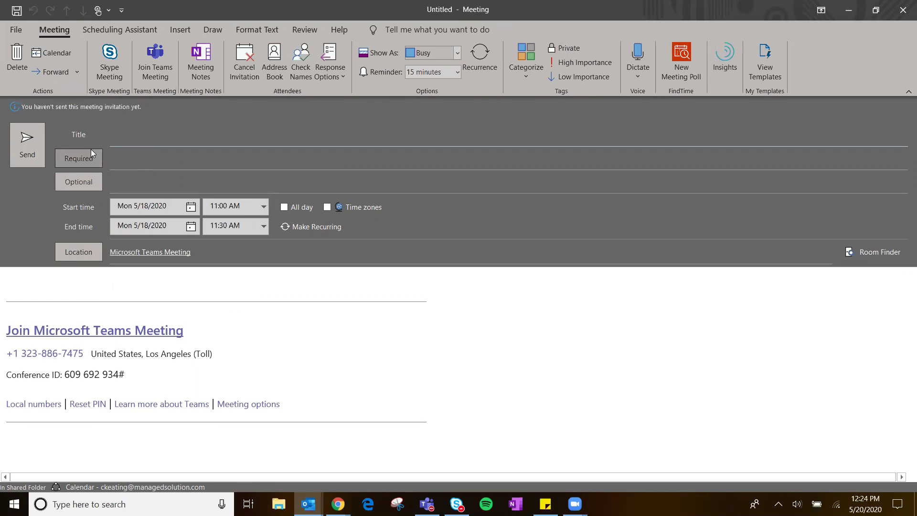
left_click(117, 162)
left_click(157, 219)
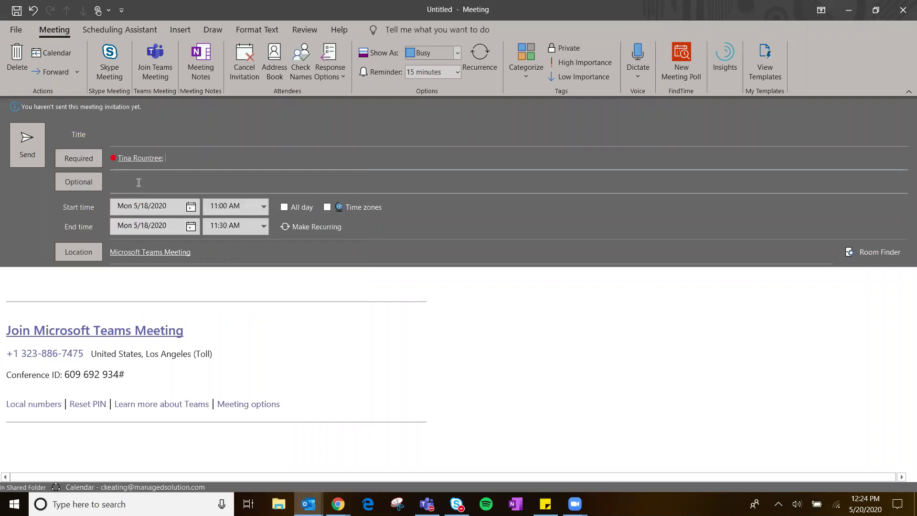
Add a second colleague as the optional attendee and give the meeting the title "Test".
left_click(138, 182)
type("sea")
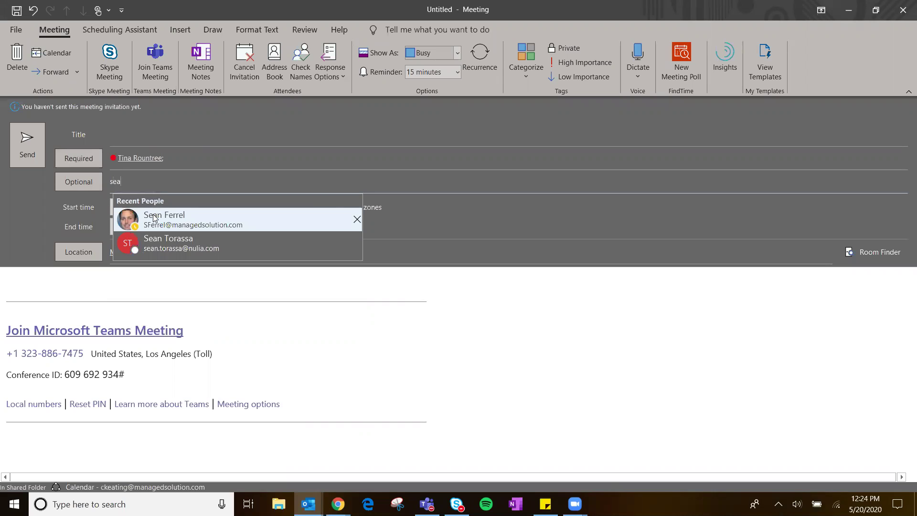
key("Return")
left_click(138, 144)
type("Test")
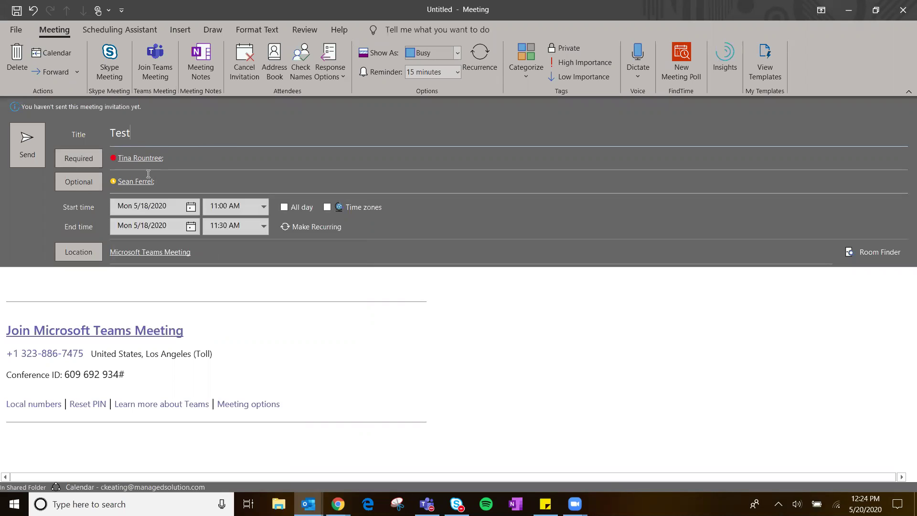
Examine the attendees' availability from May 18 through May 20, 2020 in the Scheduling Assistant.
left_click(125, 32)
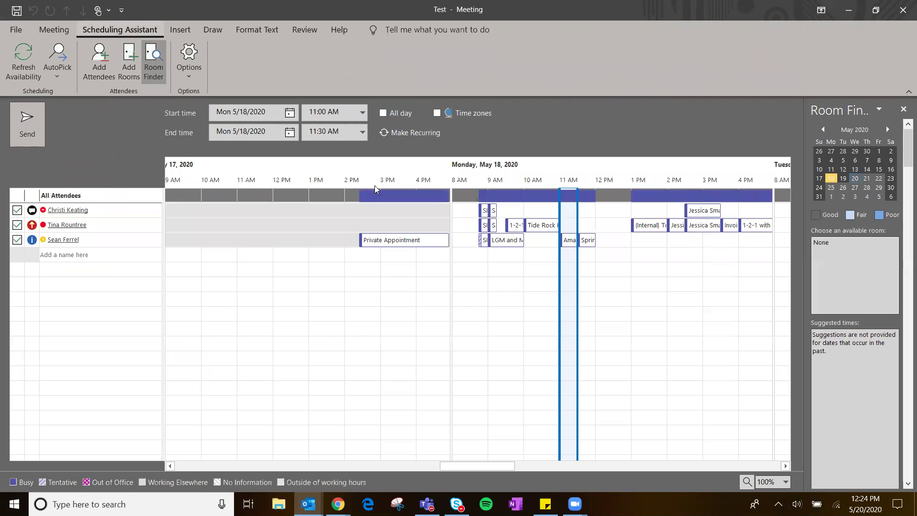
left_click(784, 467)
left_click(784, 467)
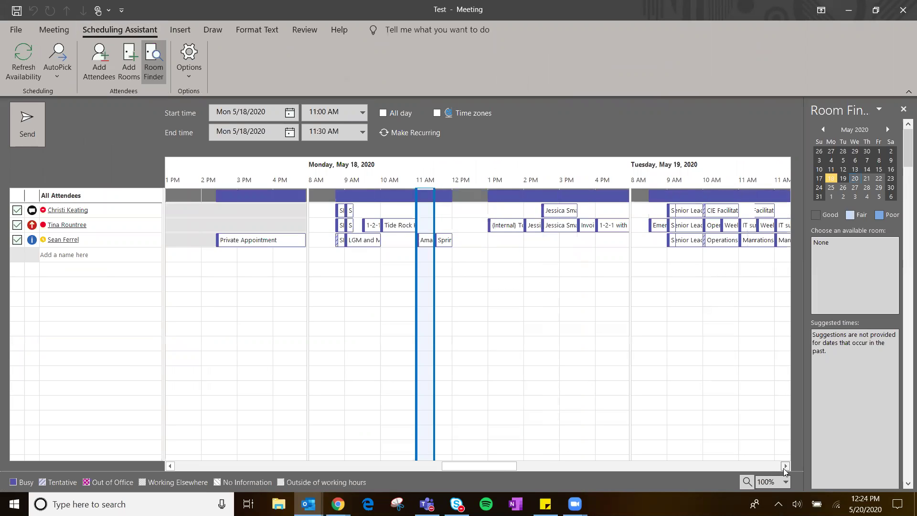
left_click(784, 466)
left_click(784, 467)
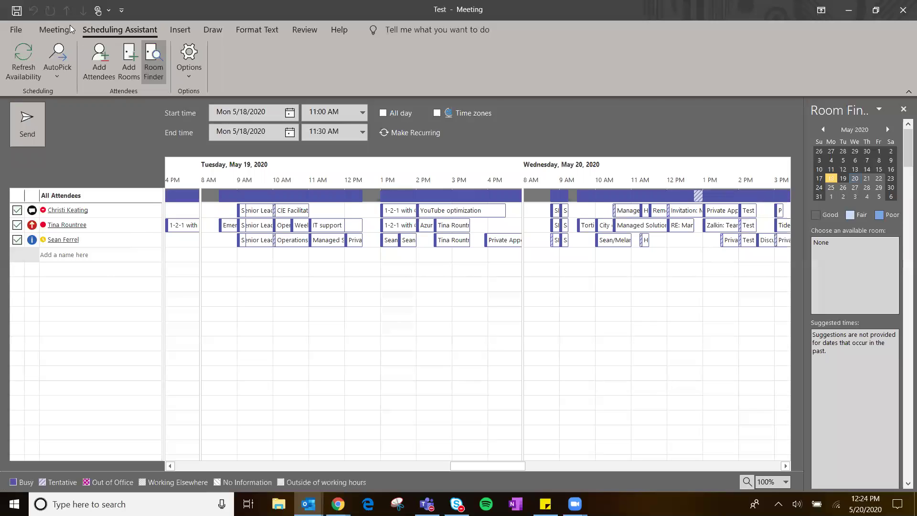
Return to the meeting details and discard the "Test" meeting request without saving changes.
left_click(51, 32)
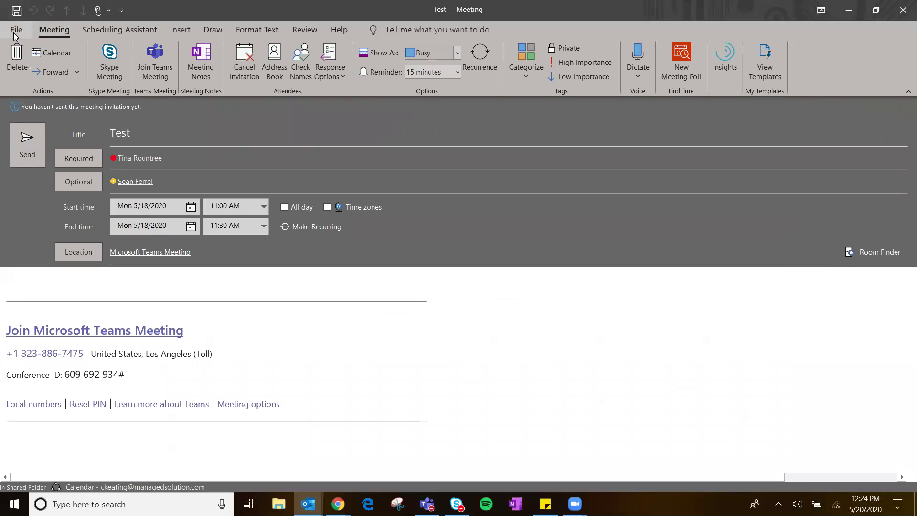
left_click(902, 9)
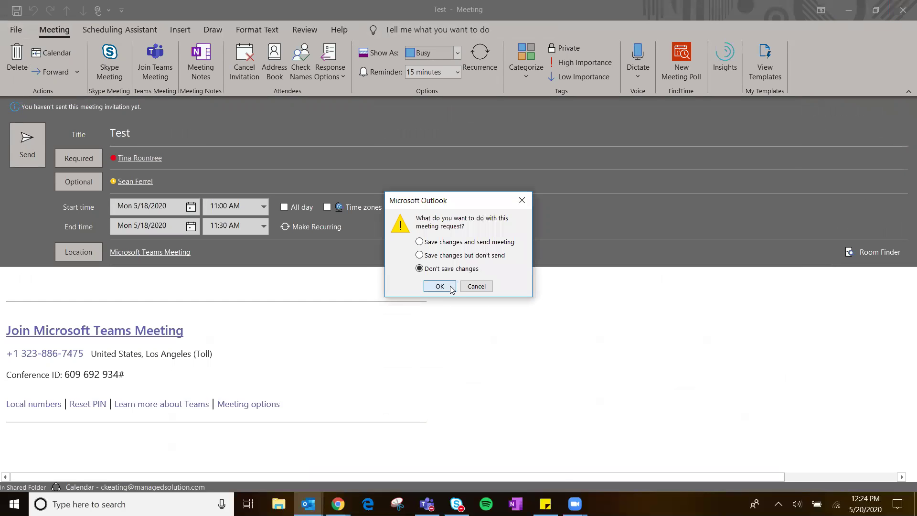
left_click(452, 287)
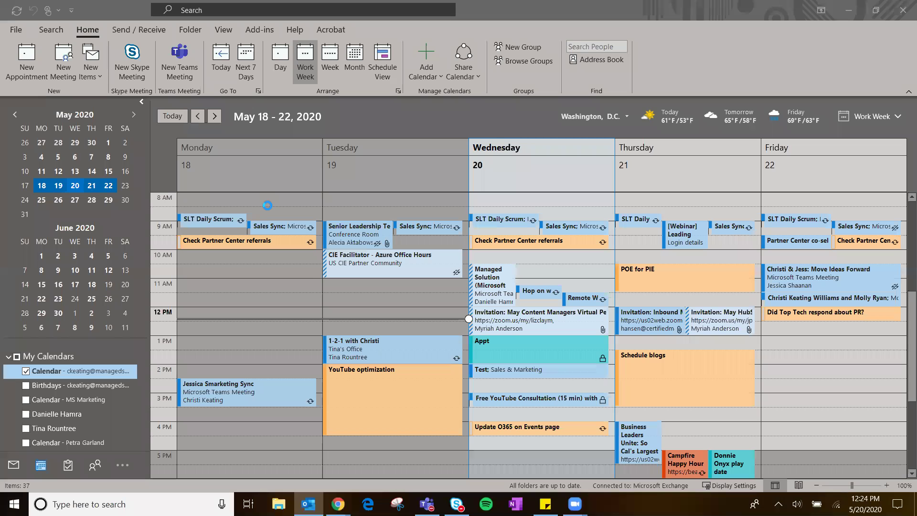
Create a new appointment and turn it into a Teams meeting.
left_click(27, 70)
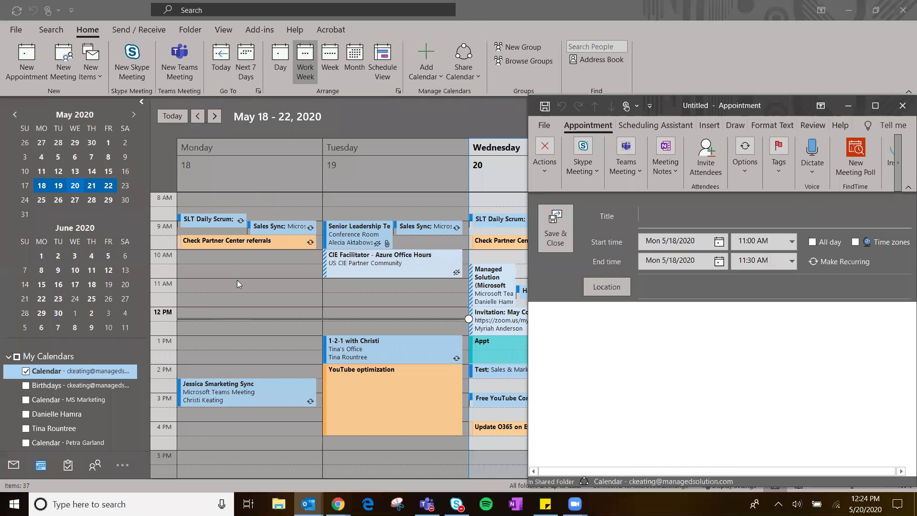
left_click(237, 283)
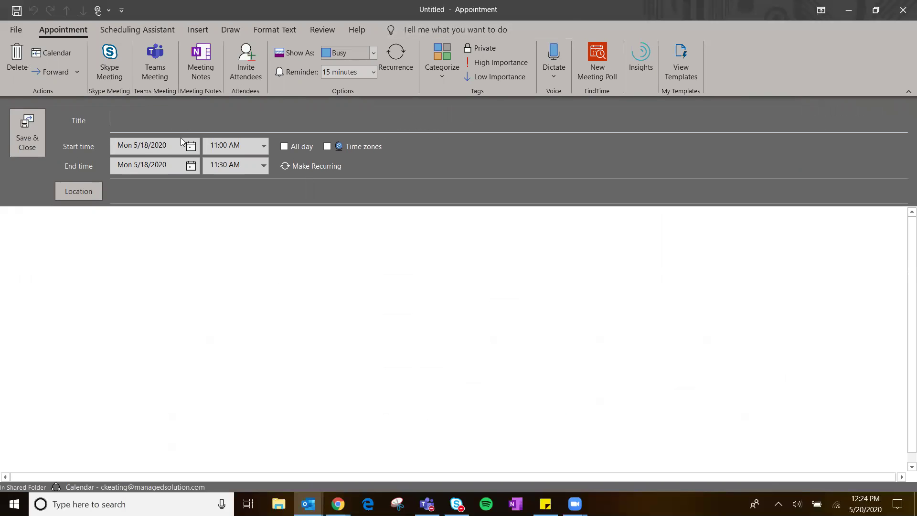
left_click(157, 66)
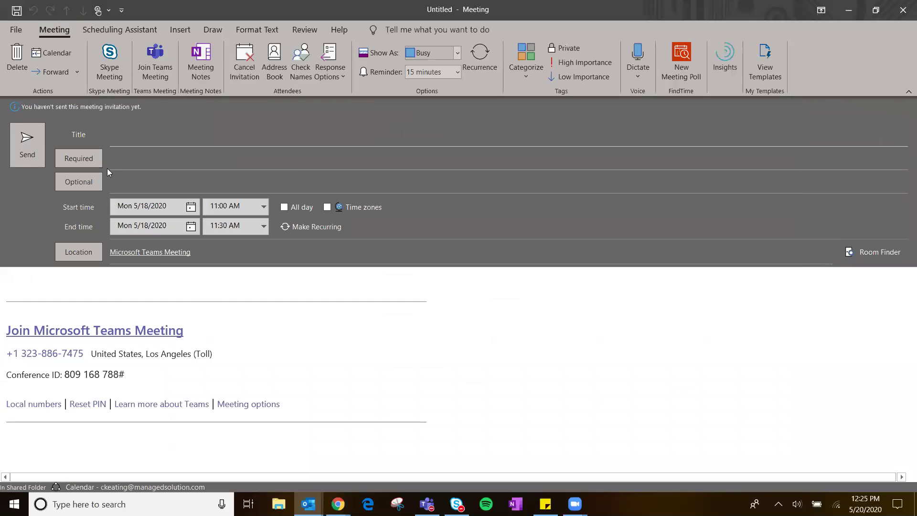
Write "Agenda teams meeting" in the meeting body above the join link.
left_click(119, 165)
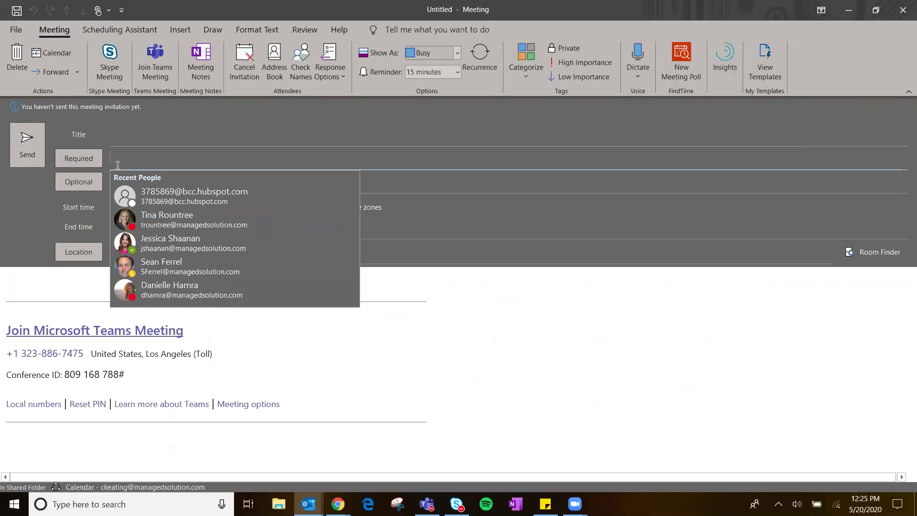
left_click(27, 288)
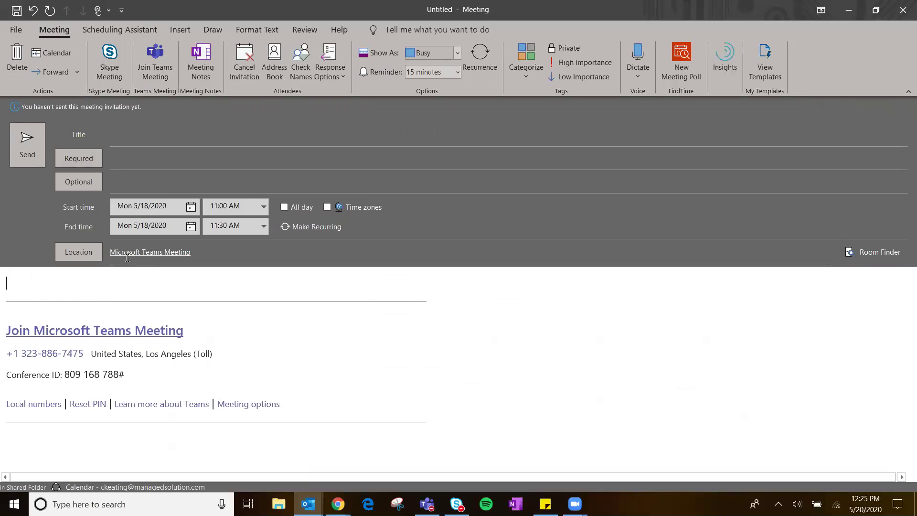
type("Agenda team")
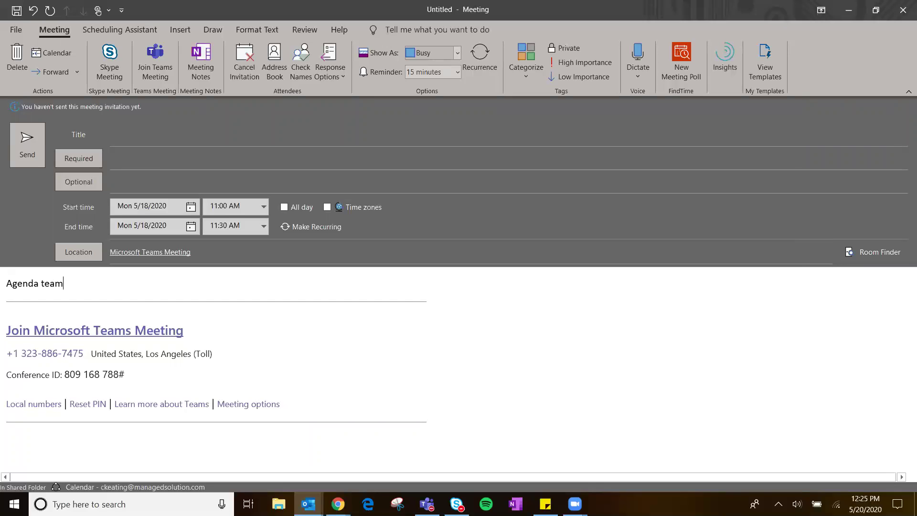
type("s meeting")
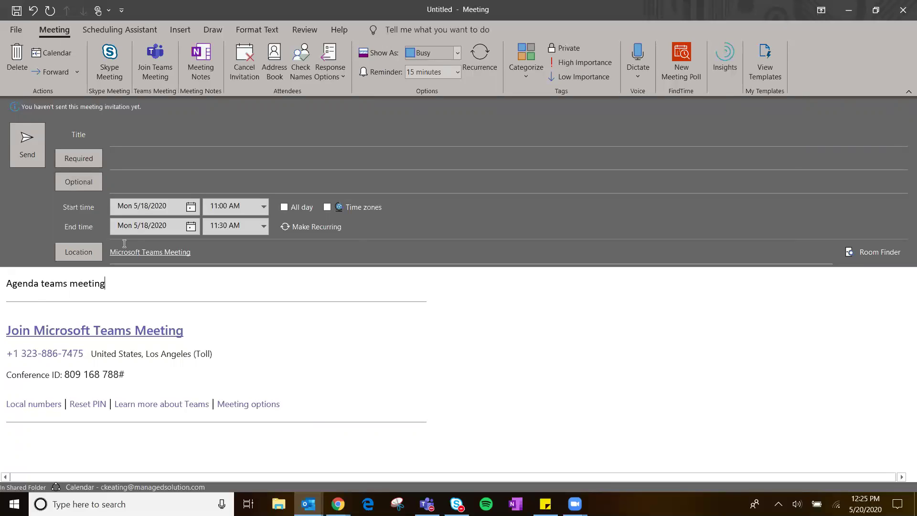
Discard the untitled meeting without saving and switch to the calendar in Microsoft Teams.
left_click(902, 10)
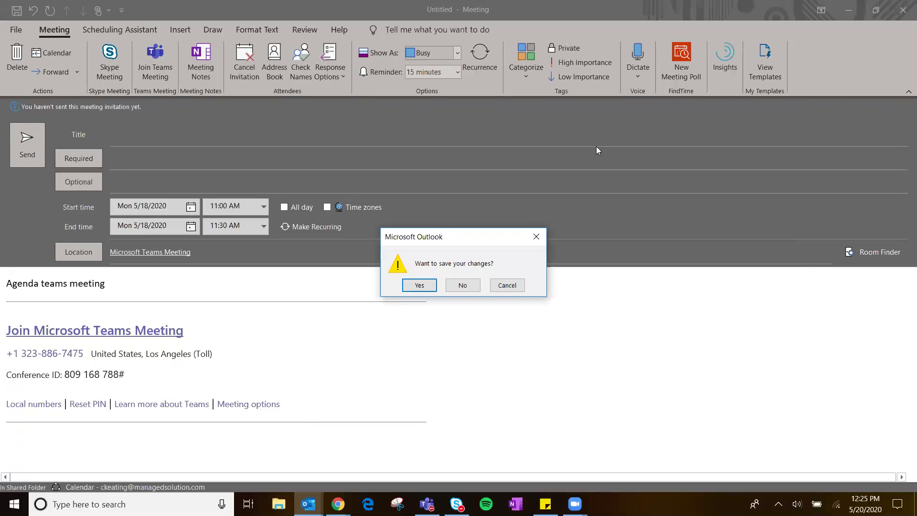
left_click(464, 285)
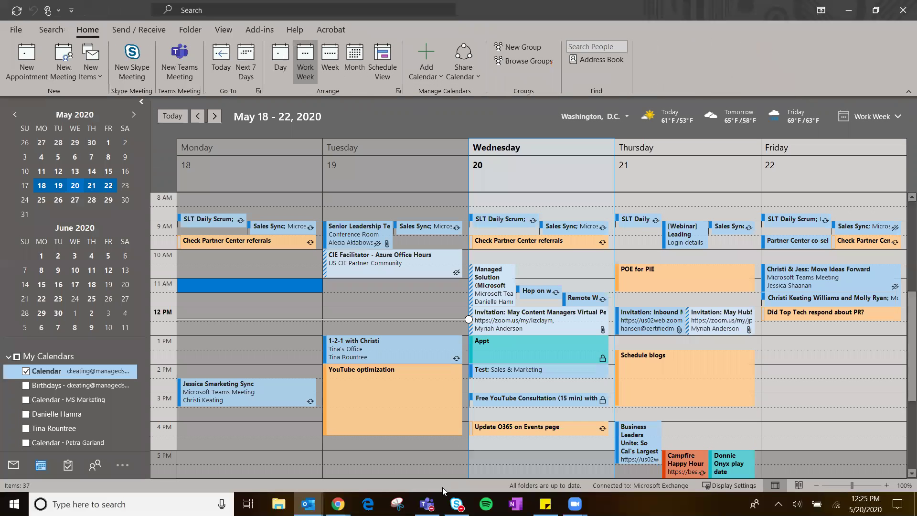
left_click(428, 503)
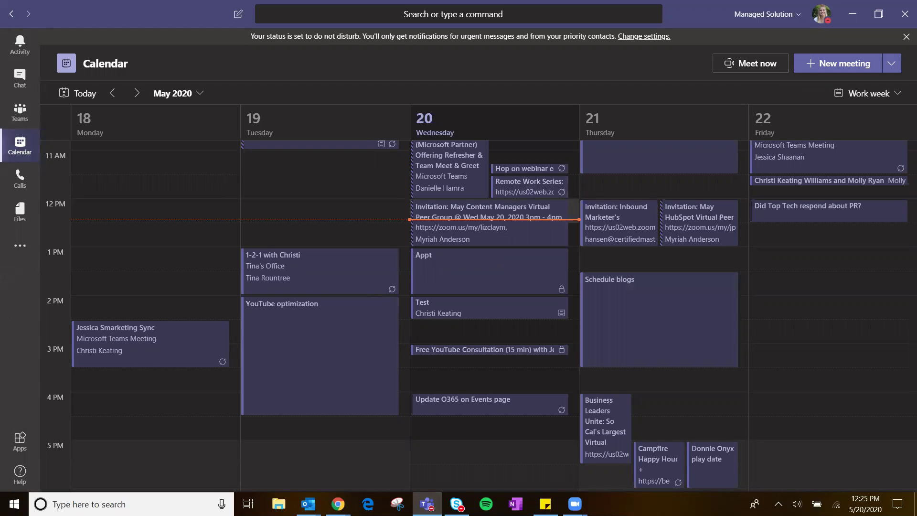
key("alt+Tab")
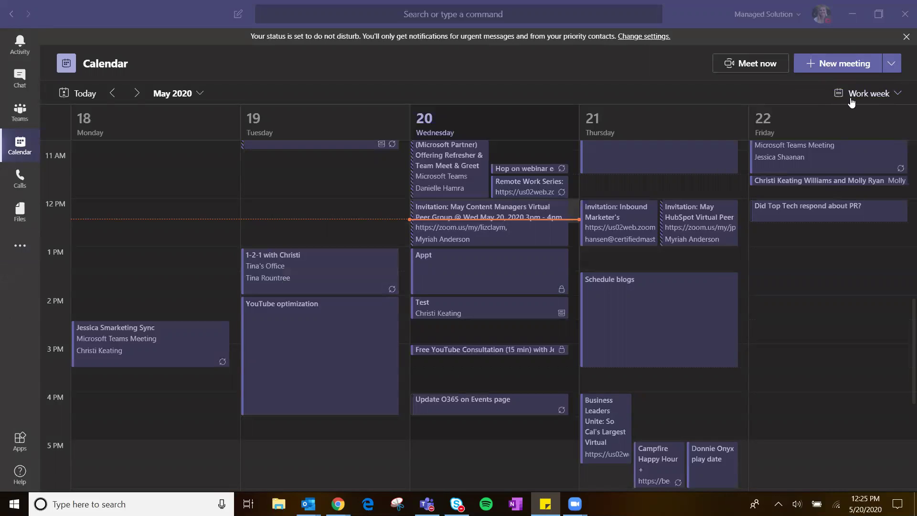
Show the Teams calendar in Week view and look at the following week before returning to the current one.
left_click(871, 96)
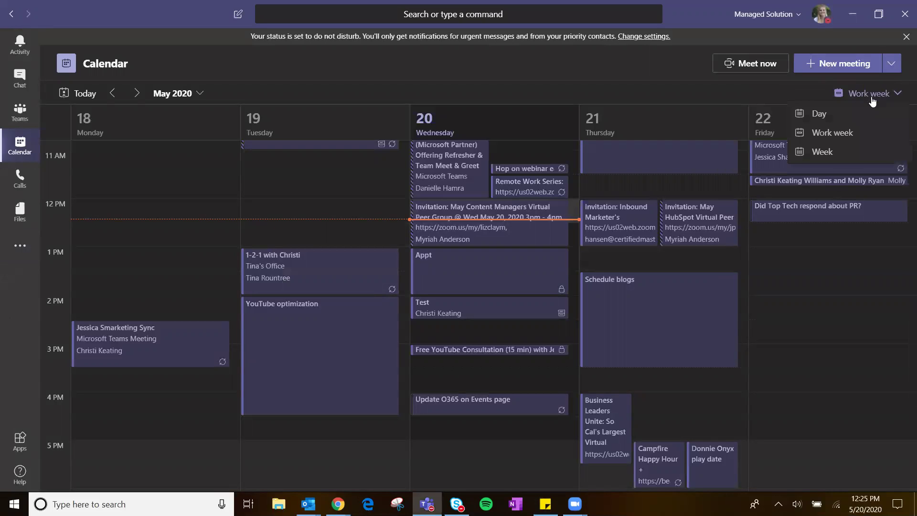
left_click(842, 150)
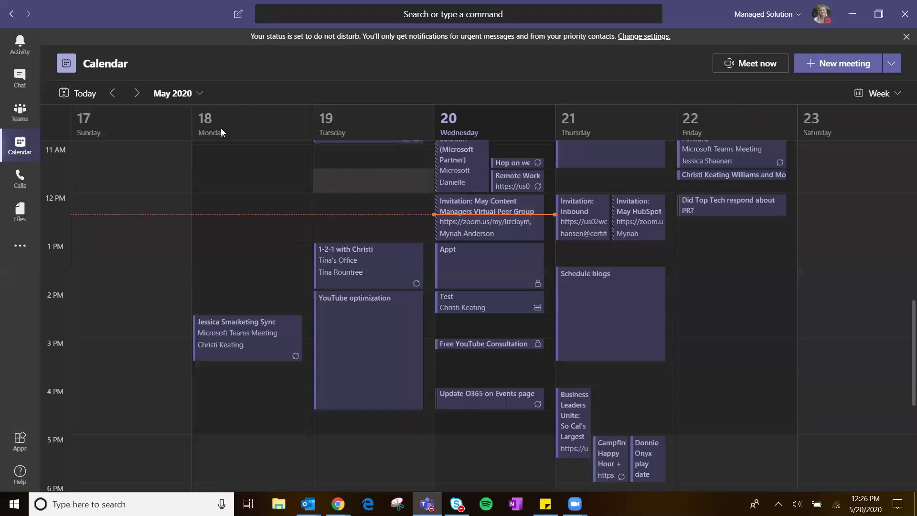
left_click(138, 93)
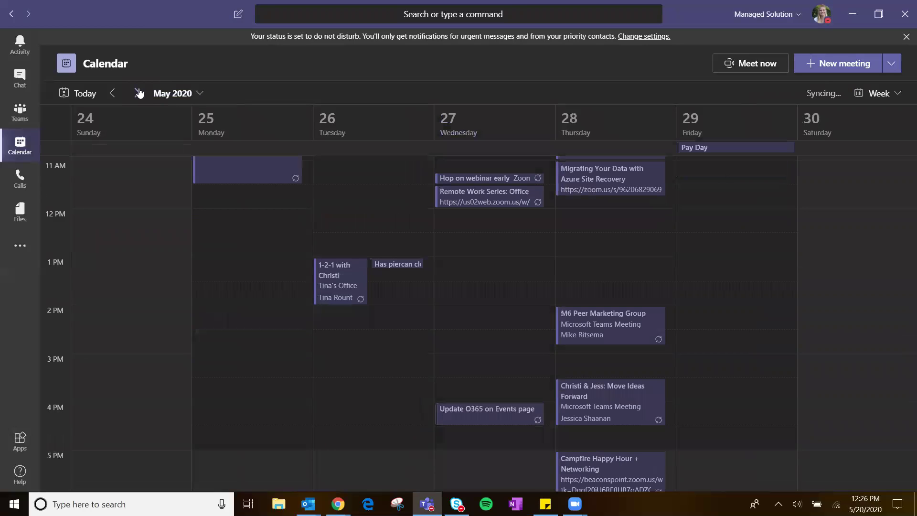
left_click(108, 93)
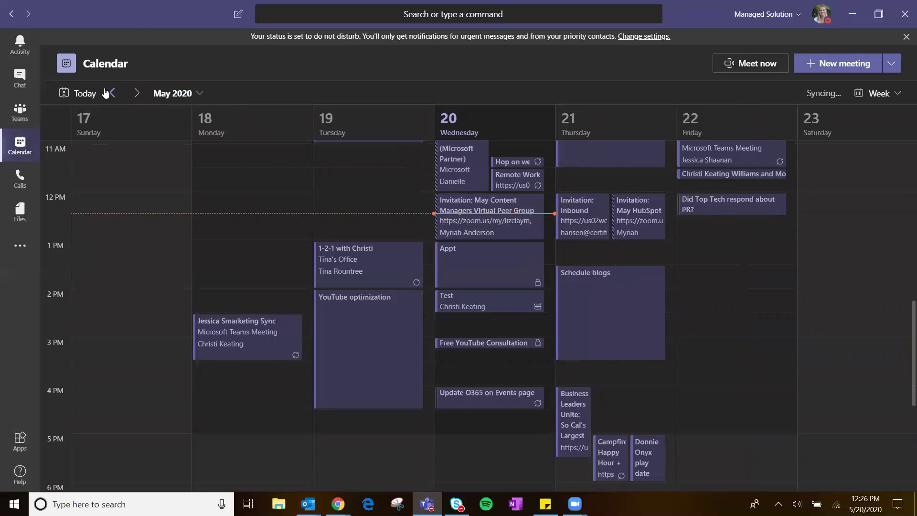
Look through the calendar in Day view up to May 21 and back to May 20, and return to Work week view.
left_click(871, 99)
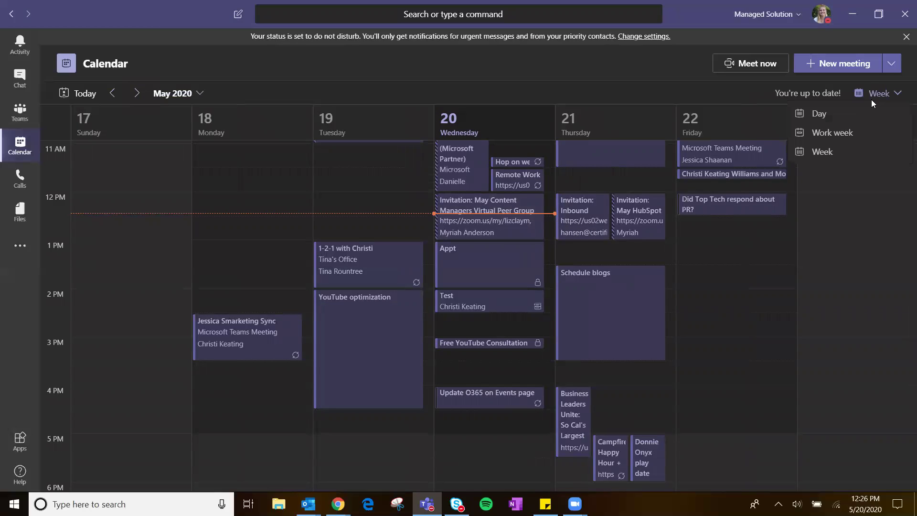
left_click(849, 113)
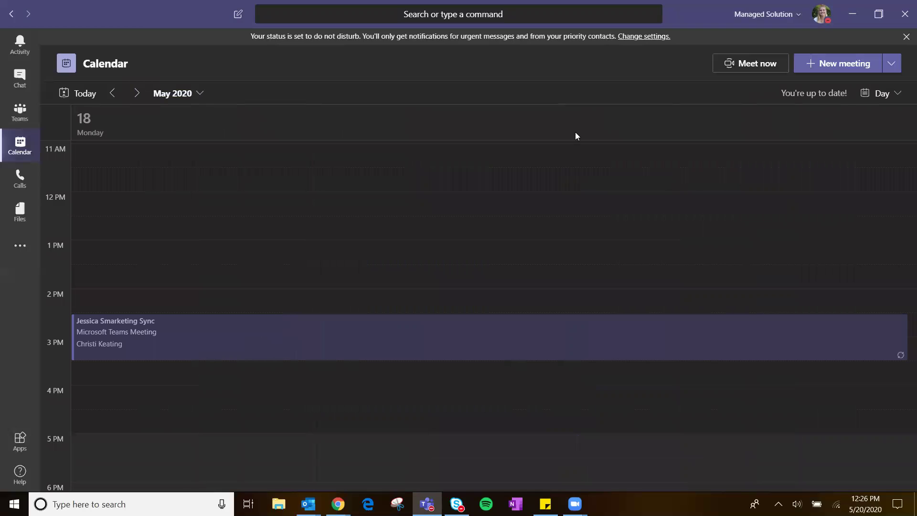
left_click(136, 92)
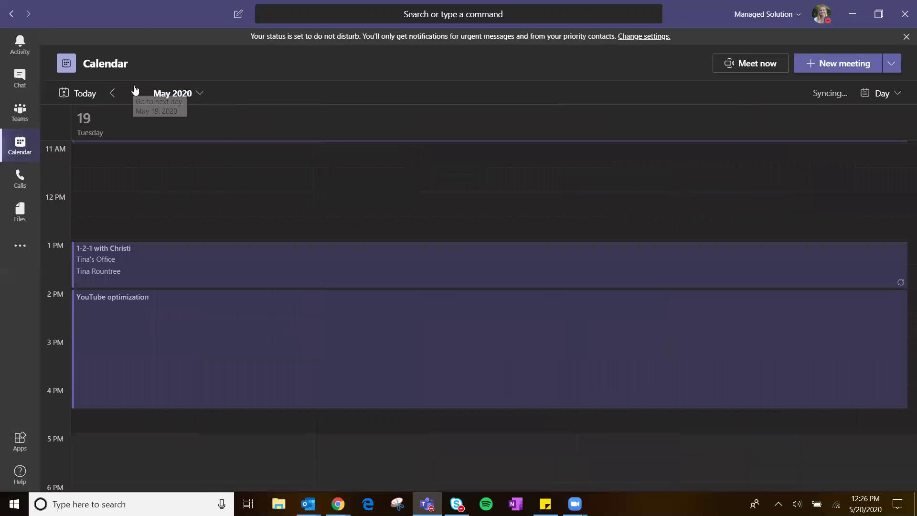
left_click(136, 92)
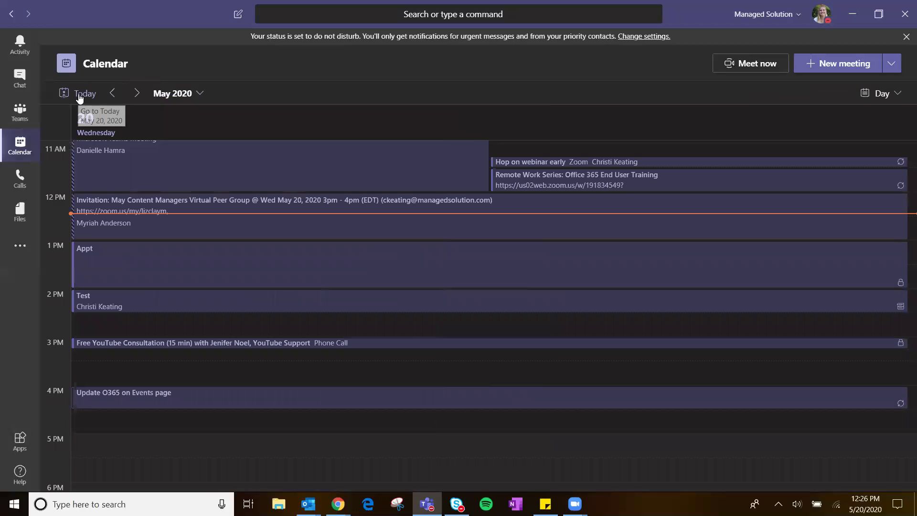
left_click(137, 93)
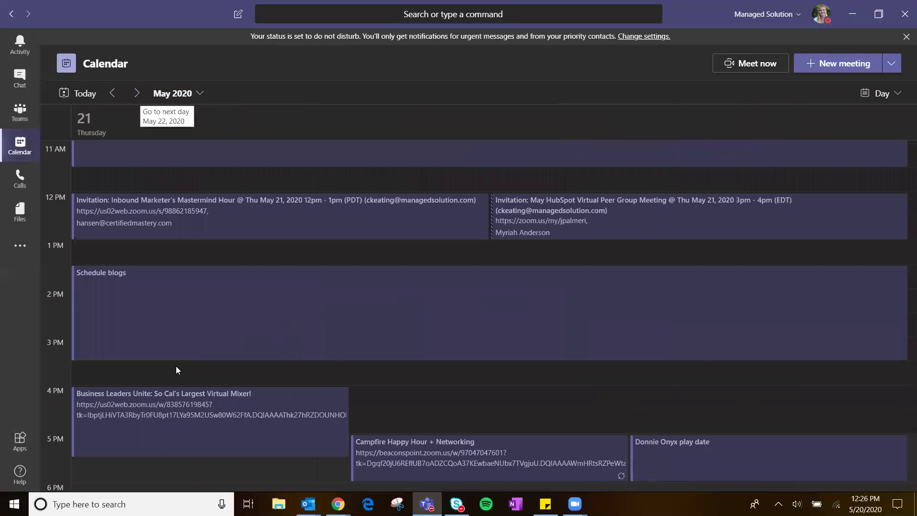
left_click(113, 93)
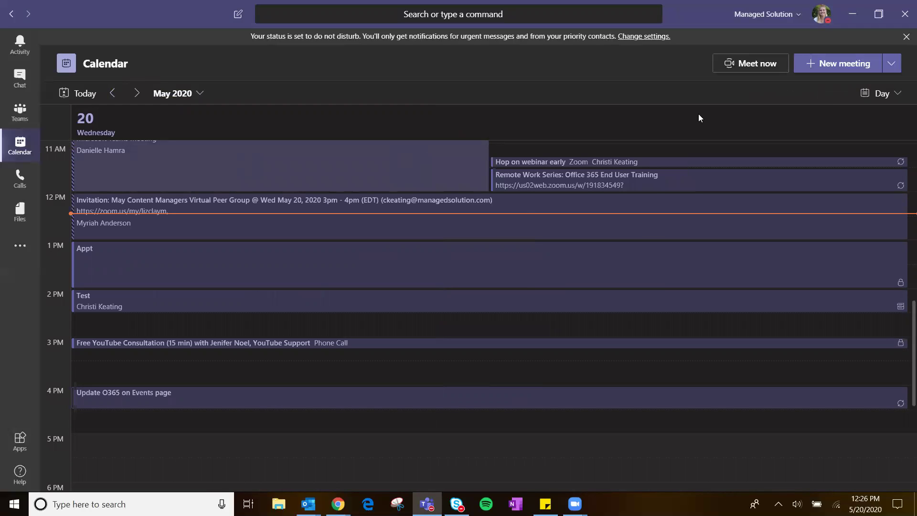
left_click(870, 98)
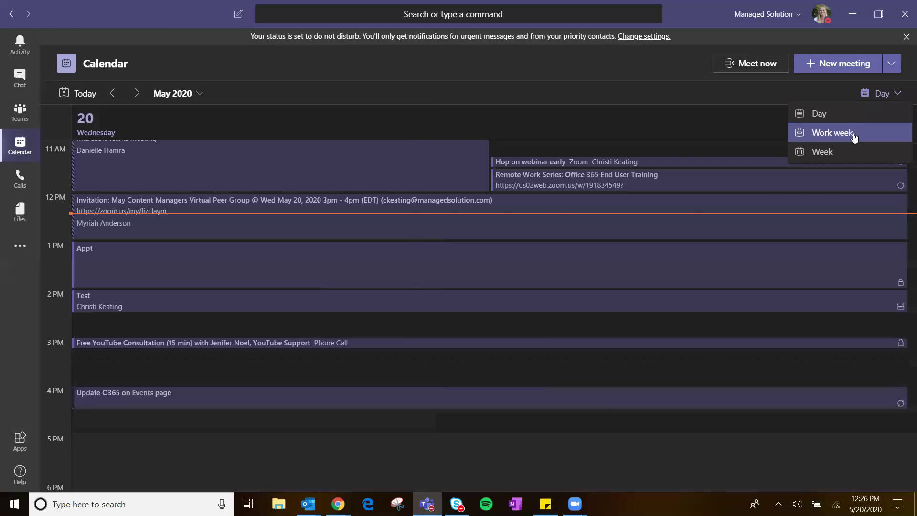
left_click(853, 137)
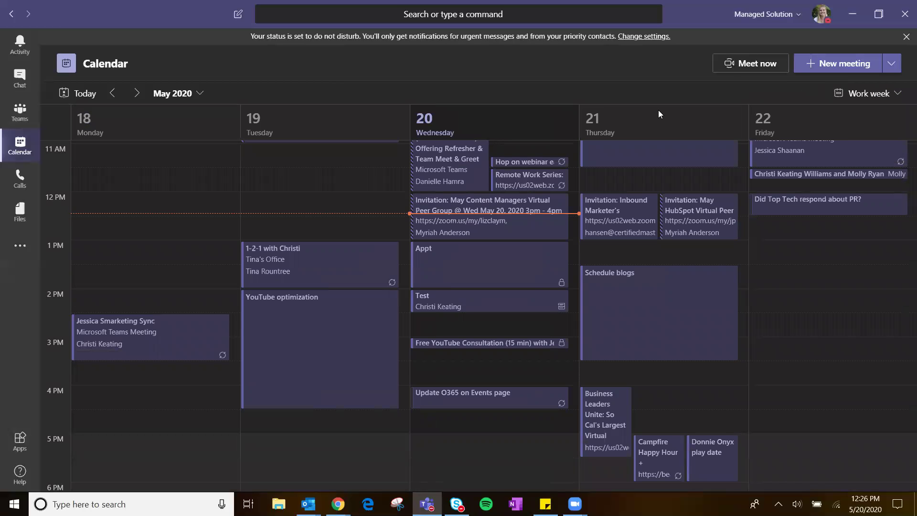
Start an instant meeting from the Teams calendar, title it "Test Demo" and join it.
left_click(758, 65)
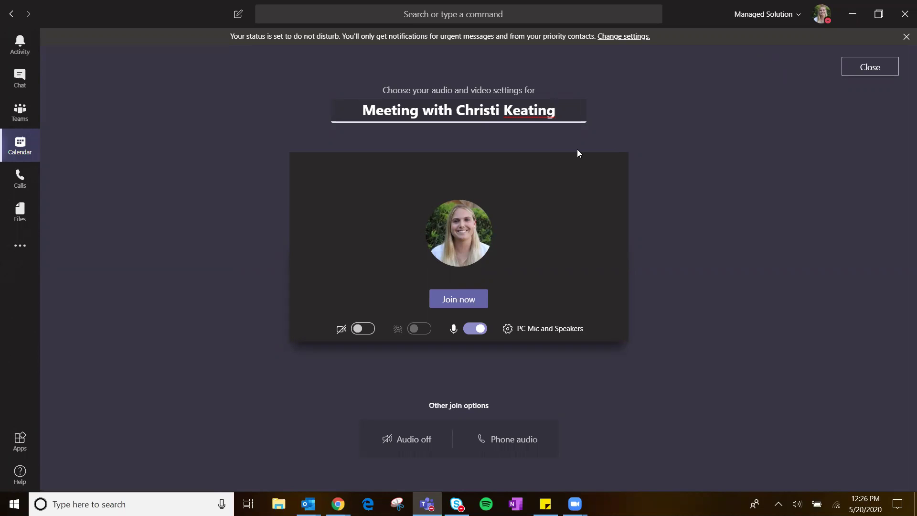
double_click(406, 117)
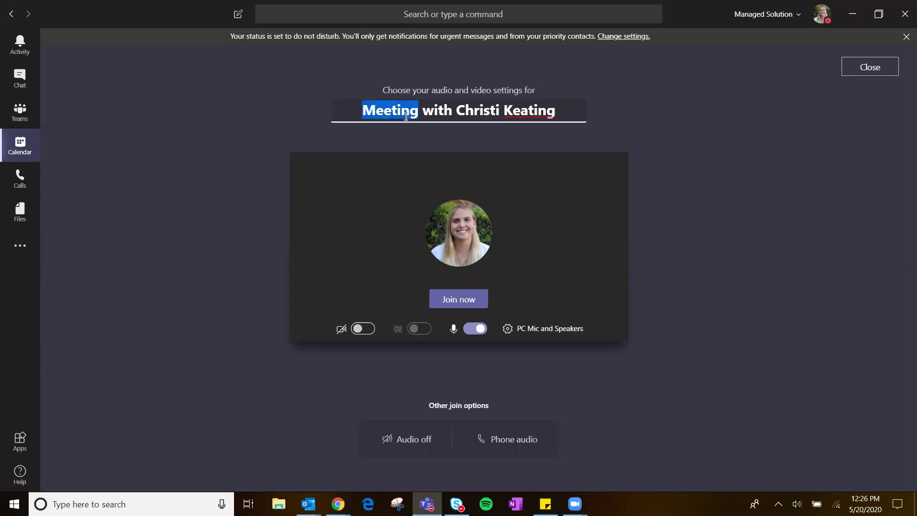
triple_click(406, 116)
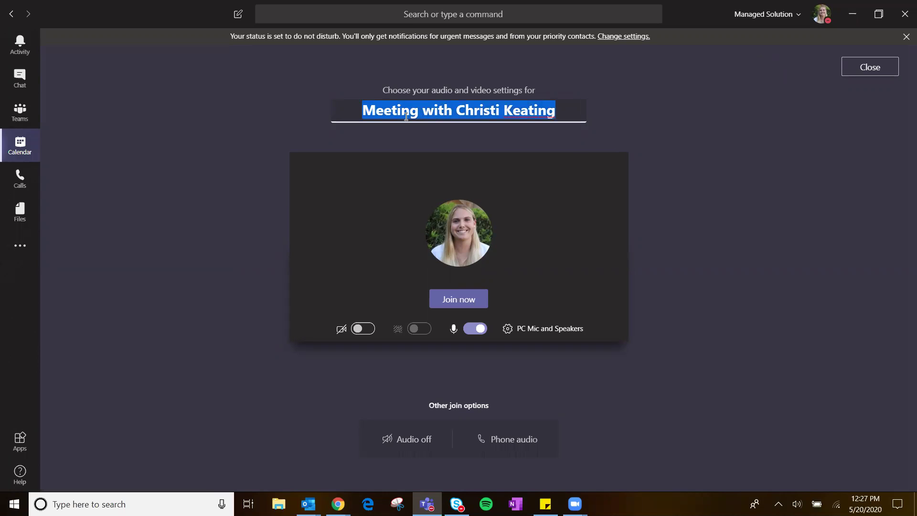
type("Test ")
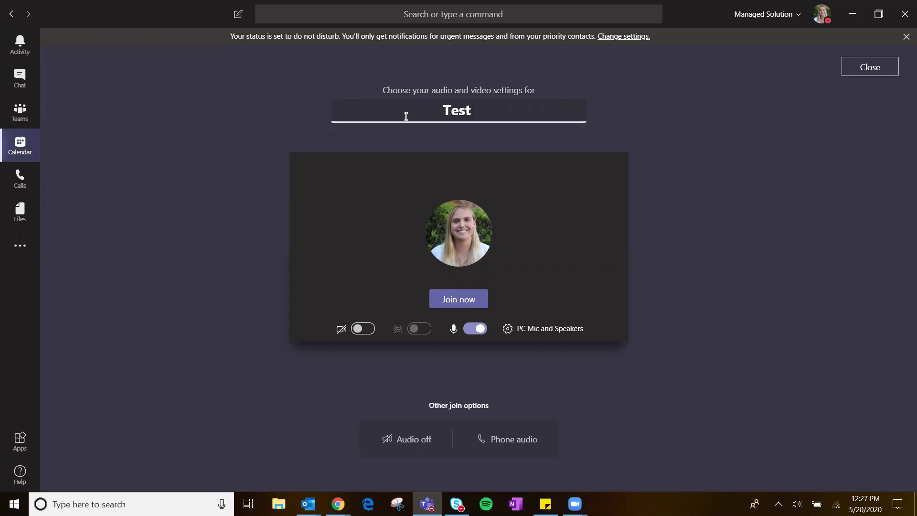
type("Demo")
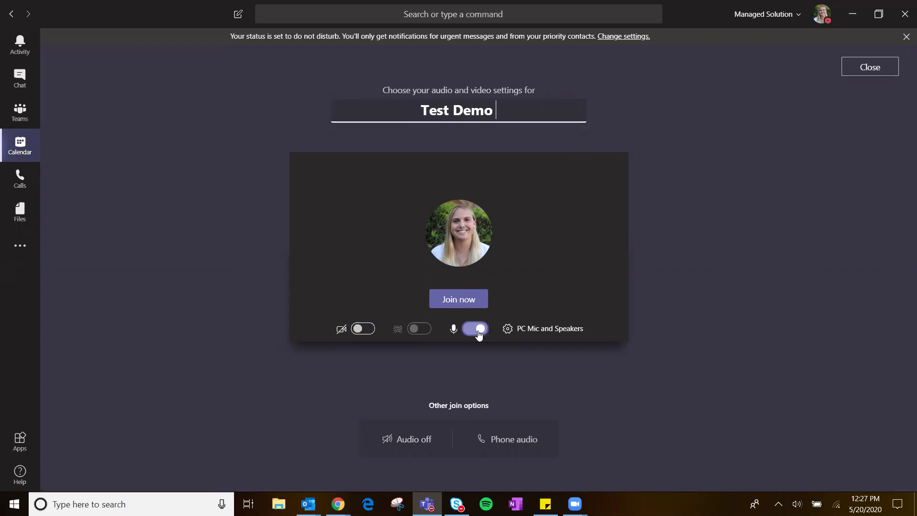
left_click(461, 301)
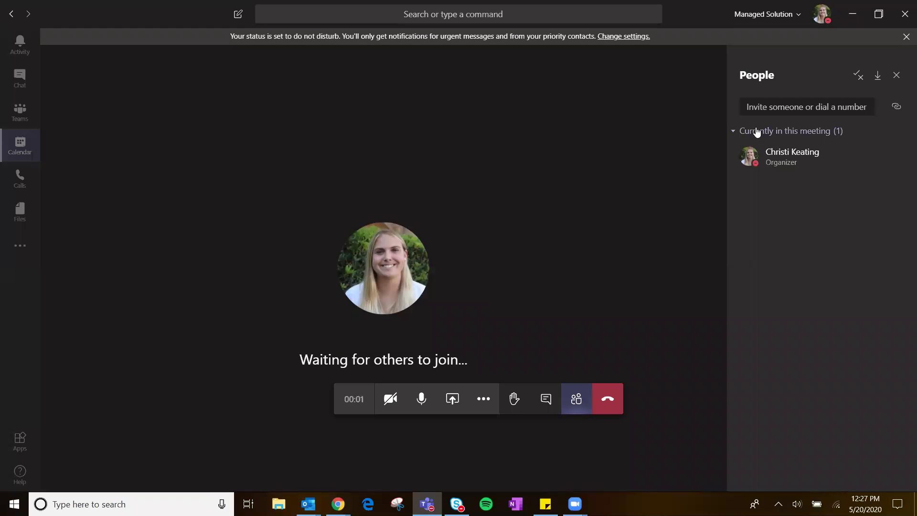
Invite a colleague to the running meeting by searching for "sea", and hang up.
left_click(793, 109)
type("sea")
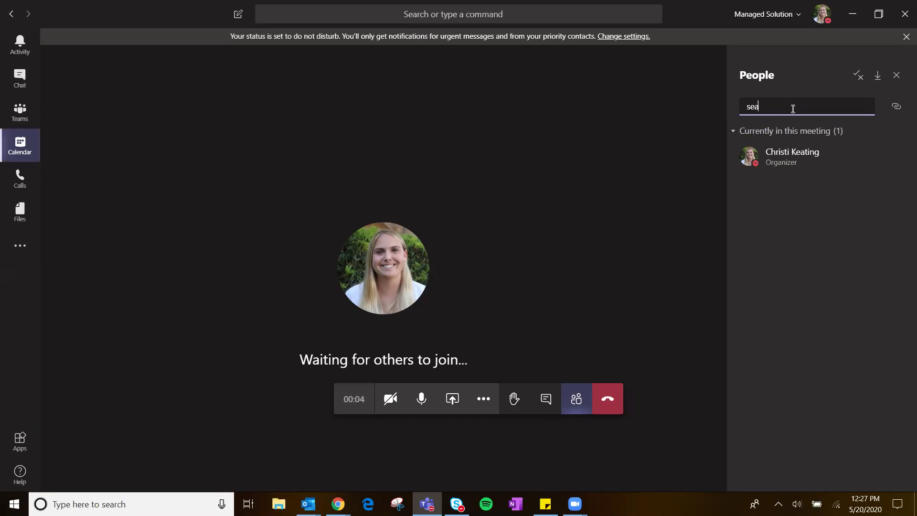
left_click(783, 136)
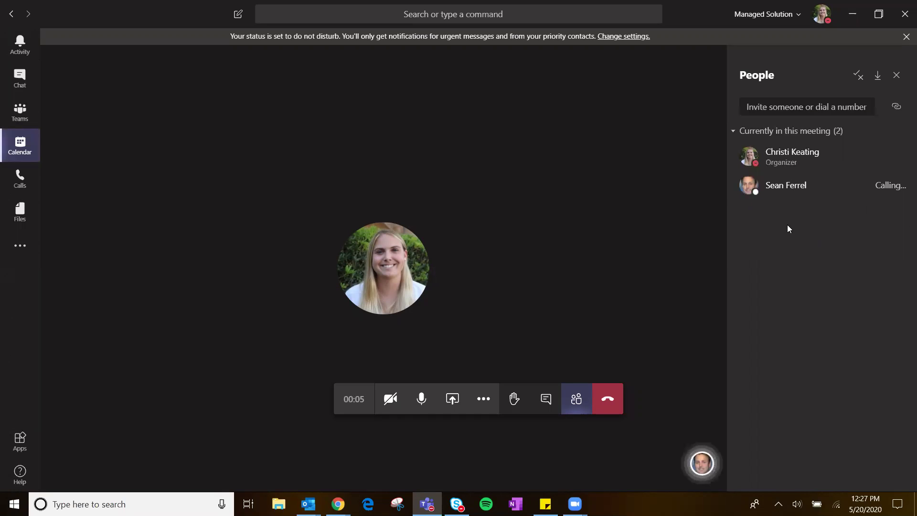
left_click(610, 402)
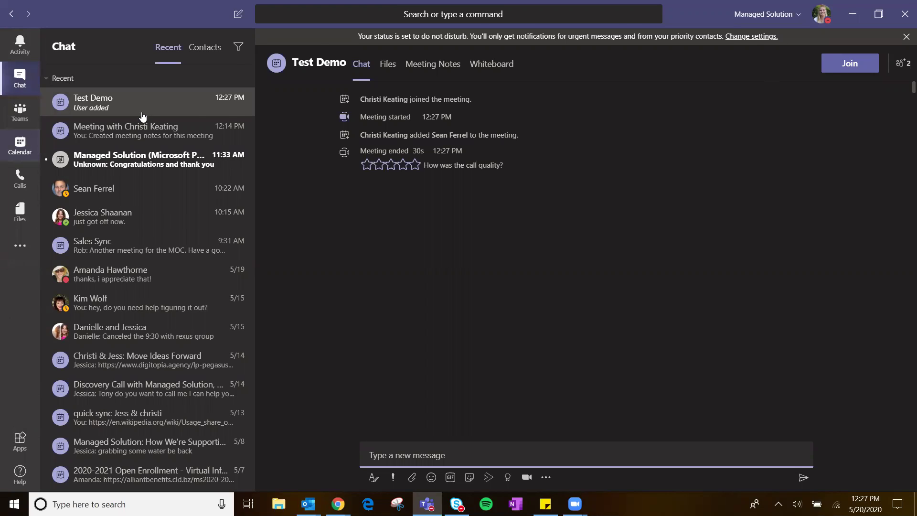
Return to the calendar, start another instant meeting with the default title and join it.
left_click(18, 148)
left_click(773, 65)
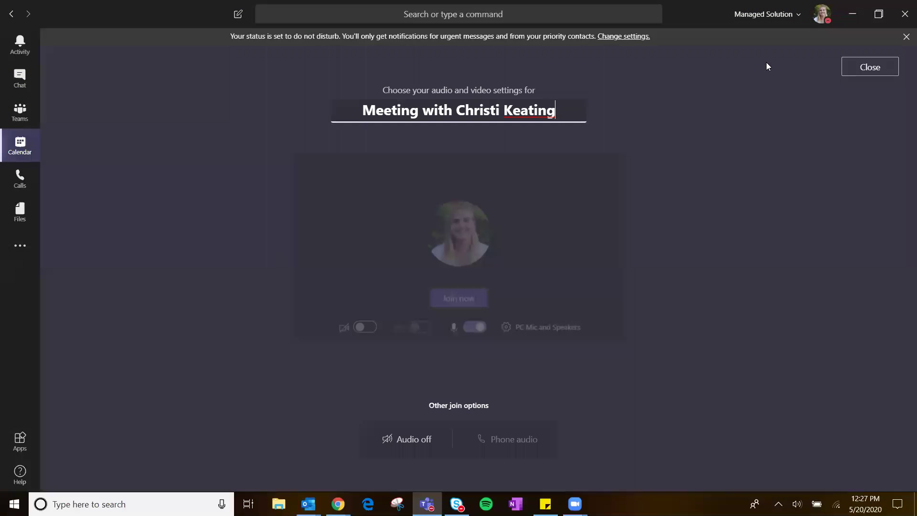
left_click(467, 298)
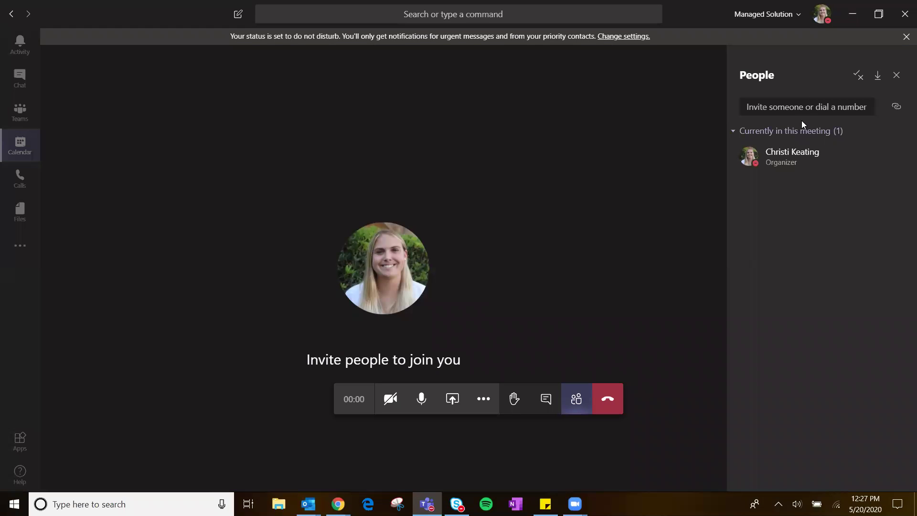
Look up possible invitees by name and by the beginning of a phone number, and clear the search without inviting anyone.
type("sea")
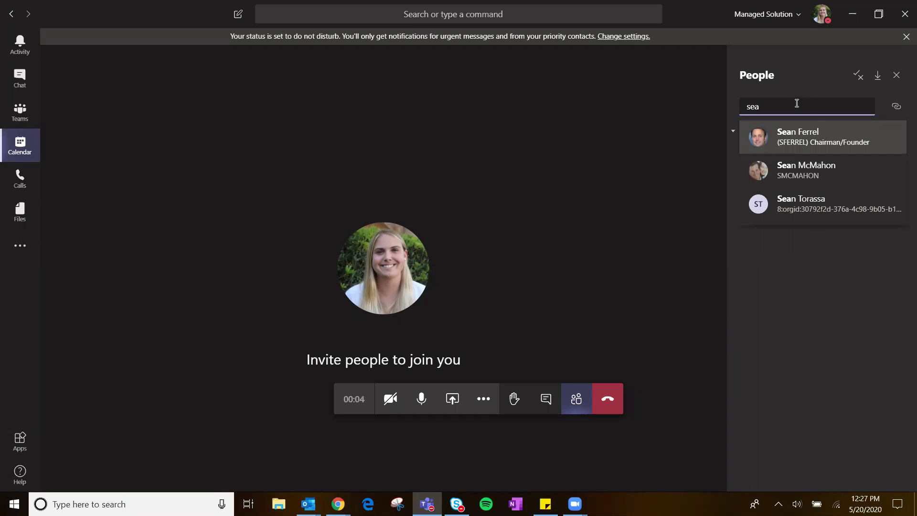
key("ctrl+a")
type("908")
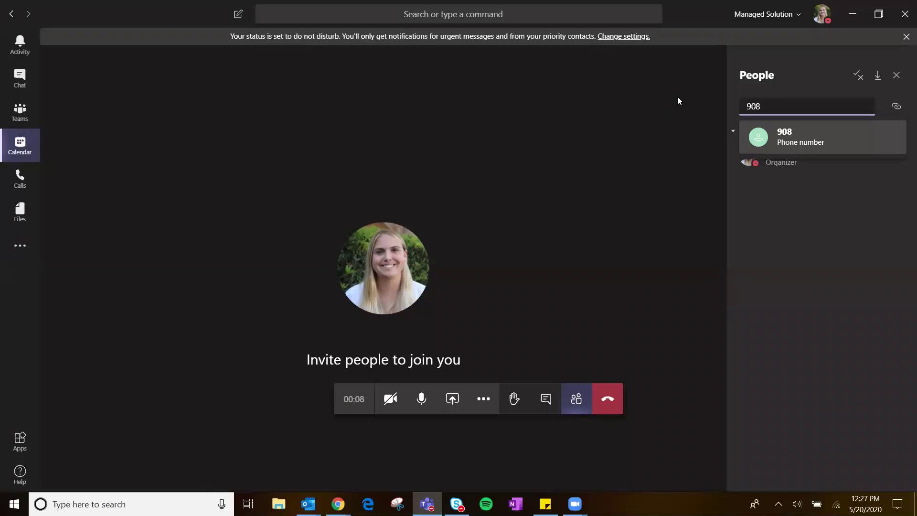
key("Escape")
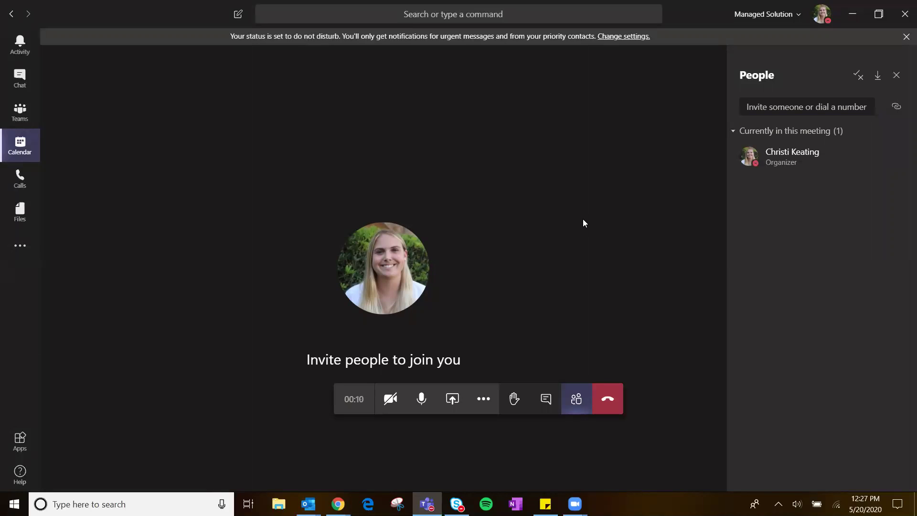
Show the background effects, select the beach image with the lifeguard hut and look through the remaining backgrounds without applying one.
left_click(472, 405)
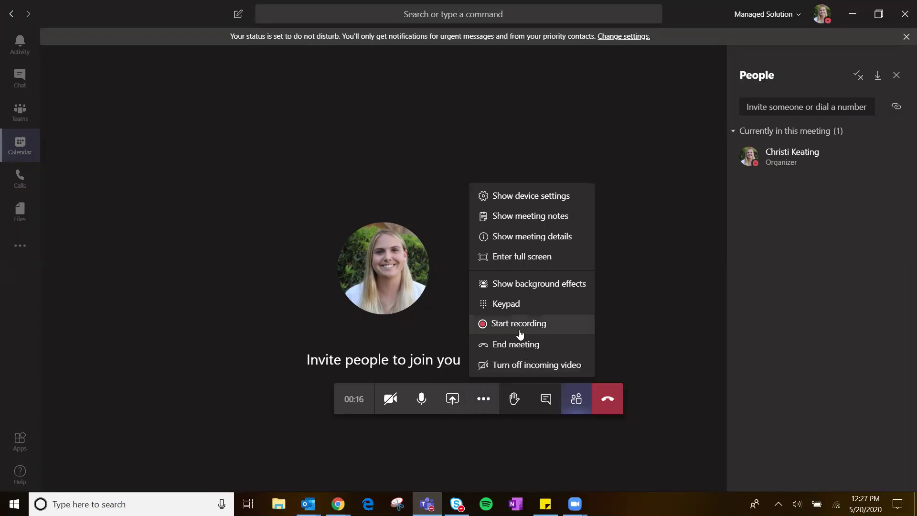
left_click(538, 290)
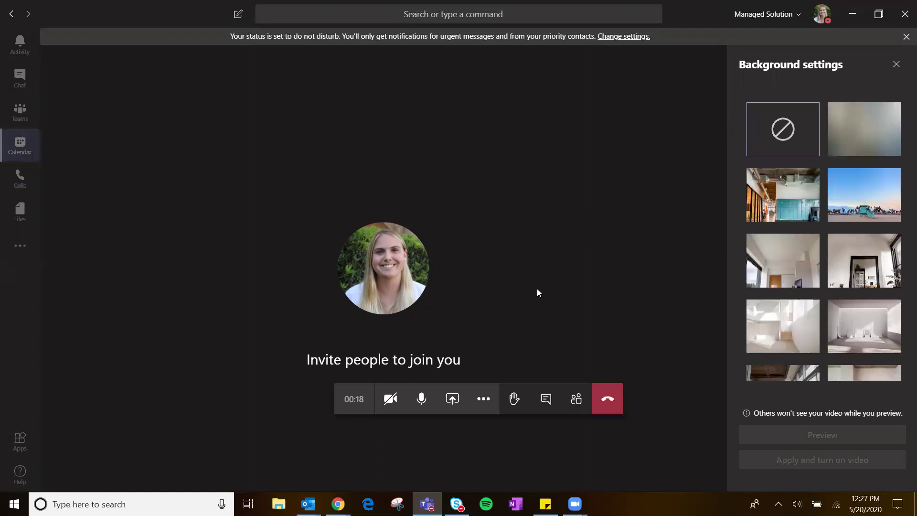
left_click(852, 192)
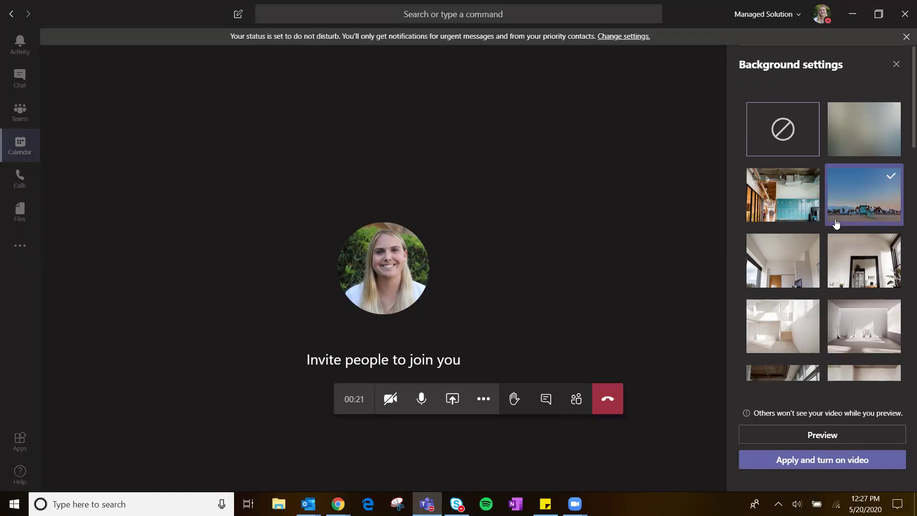
scroll(838, 344, "down", 10)
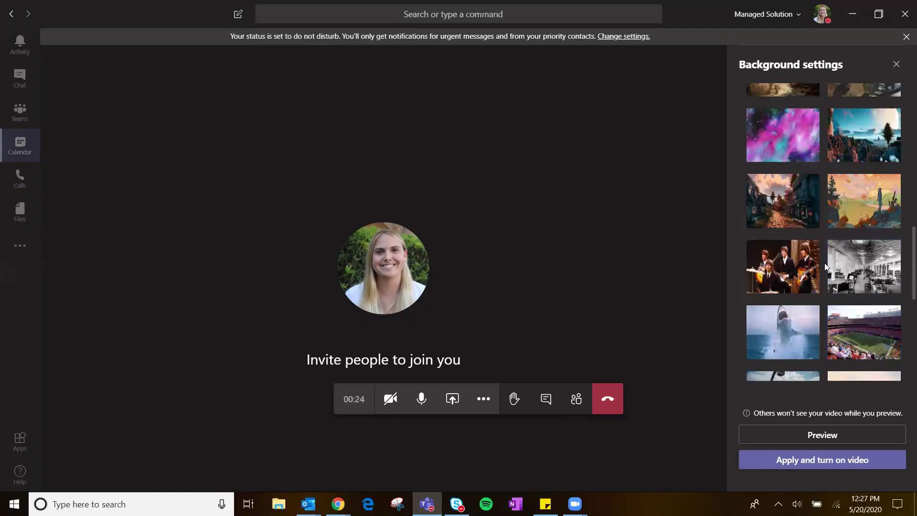
scroll(881, 290, "down", 4)
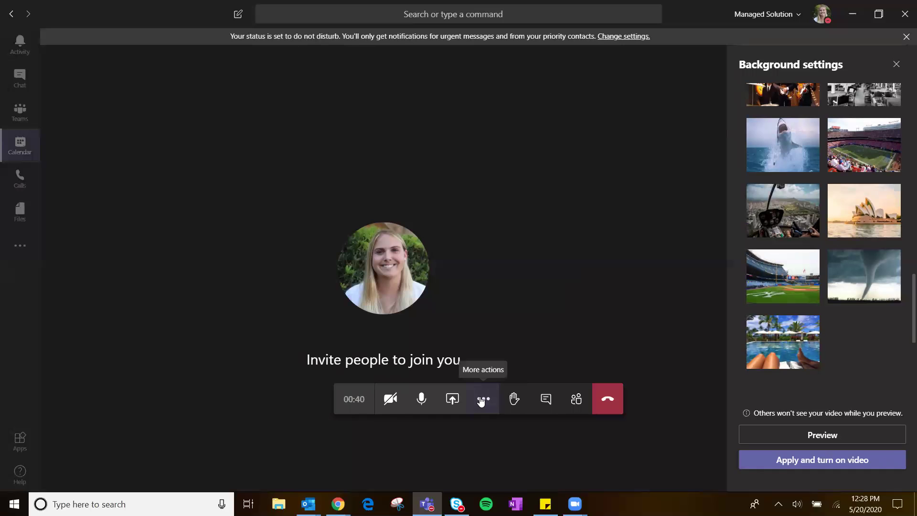
Show the meeting chat, the additional meeting options and the device settings for audio and camera.
left_click(544, 402)
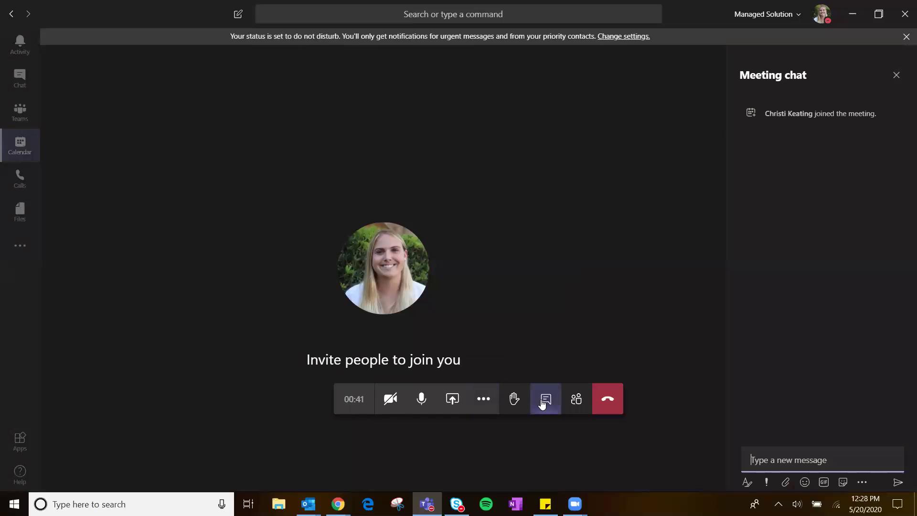
left_click(494, 410)
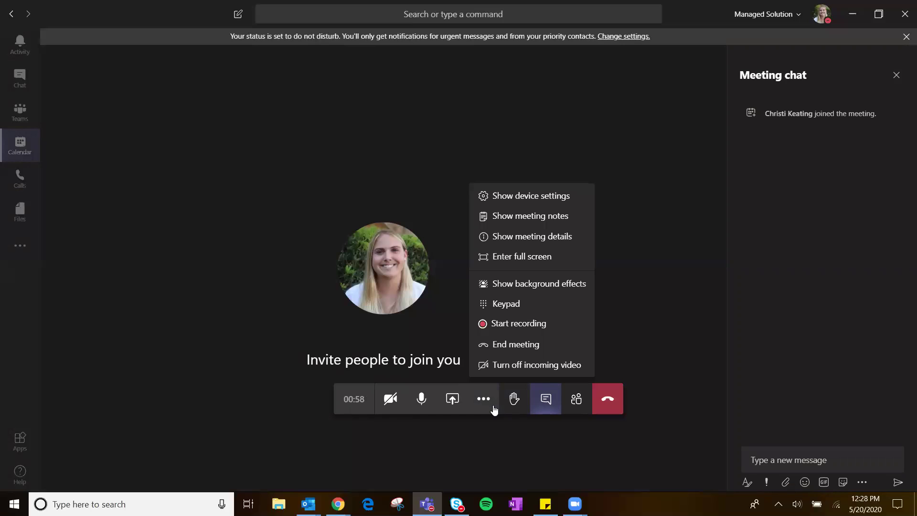
left_click(513, 195)
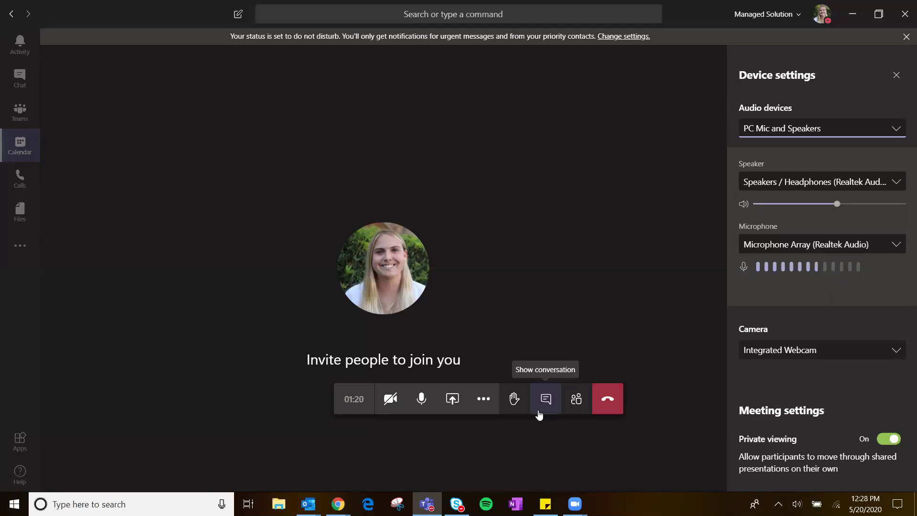
Start taking meeting notes and title the first section "Test notes".
left_click(489, 400)
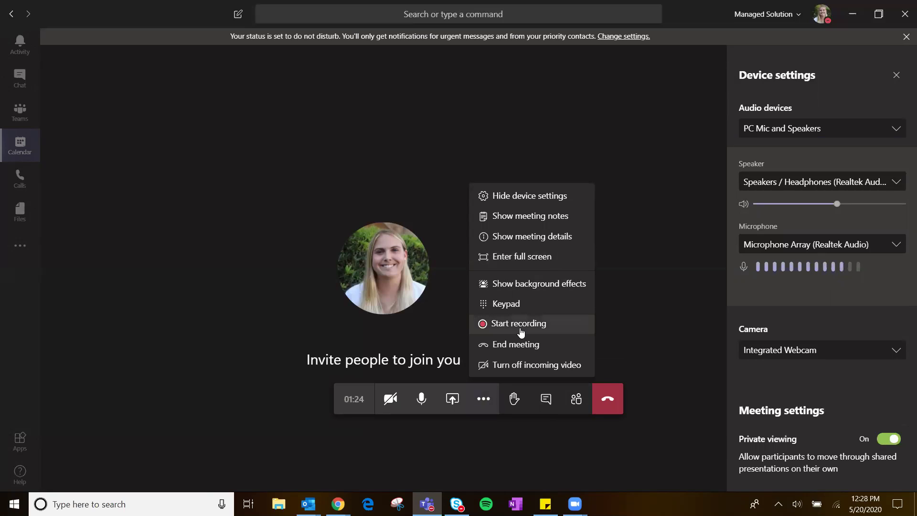
left_click(524, 217)
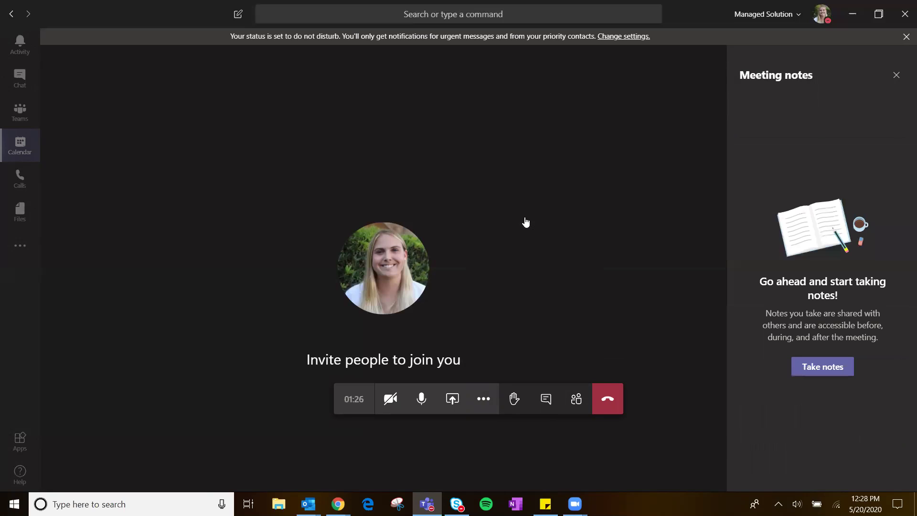
left_click(830, 367)
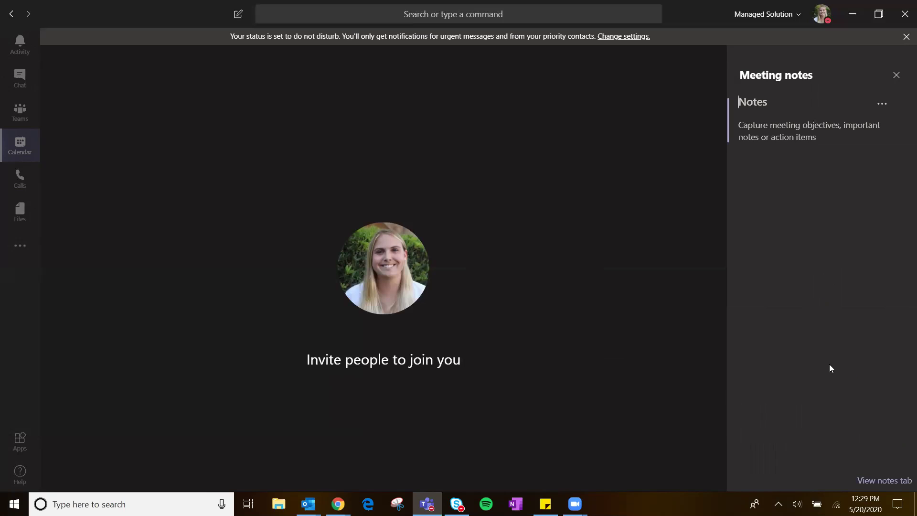
type("Test ")
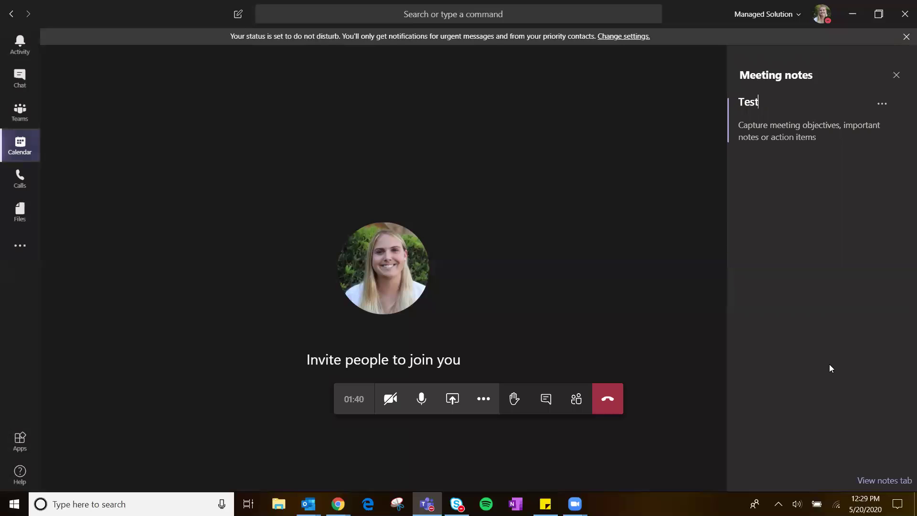
type("notes")
key("Tab")
Write "Goals for today" and "Action items" on separate lines in the body of the meeting notes.
left_click(769, 139)
type("Goals for today")
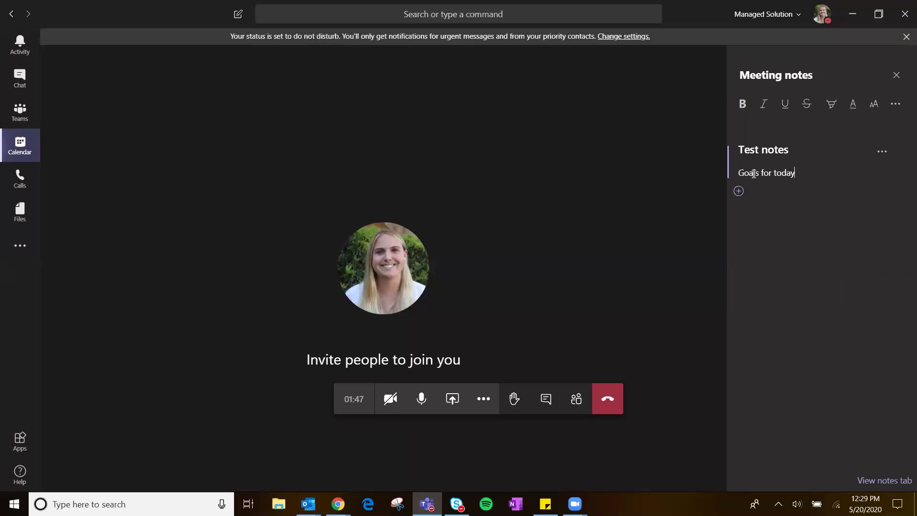
key("Return")
type("Action items")
Leave the meeting and view its notes in full screen from the meeting chat.
left_click(616, 395)
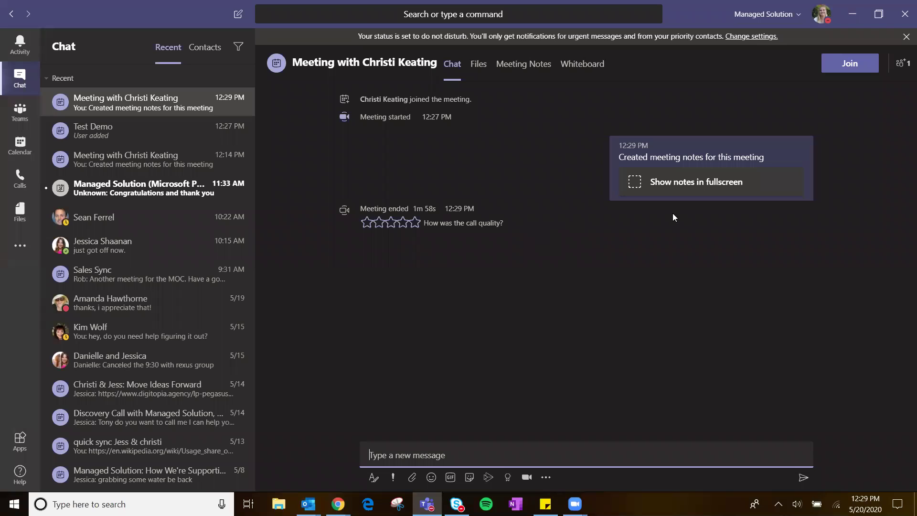
left_click(683, 177)
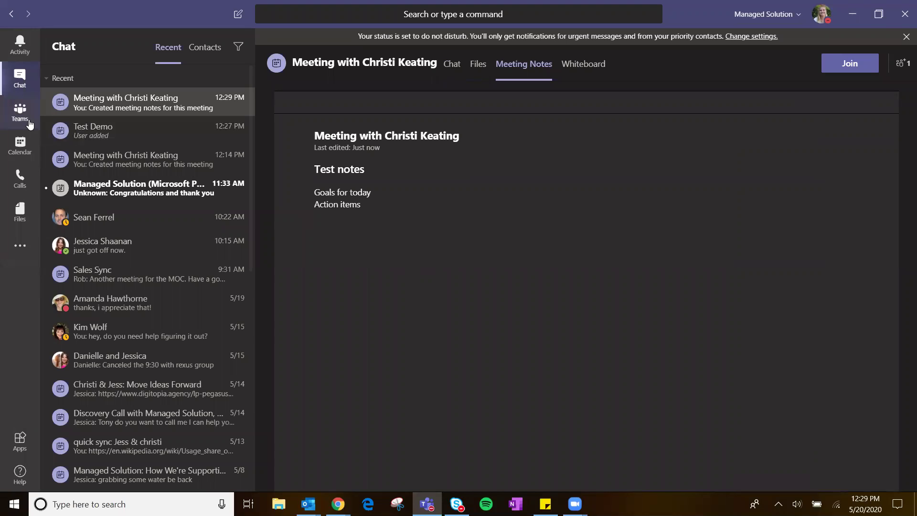
Create a new scheduled meeting from the Teams calendar and title it "Test".
left_click(27, 136)
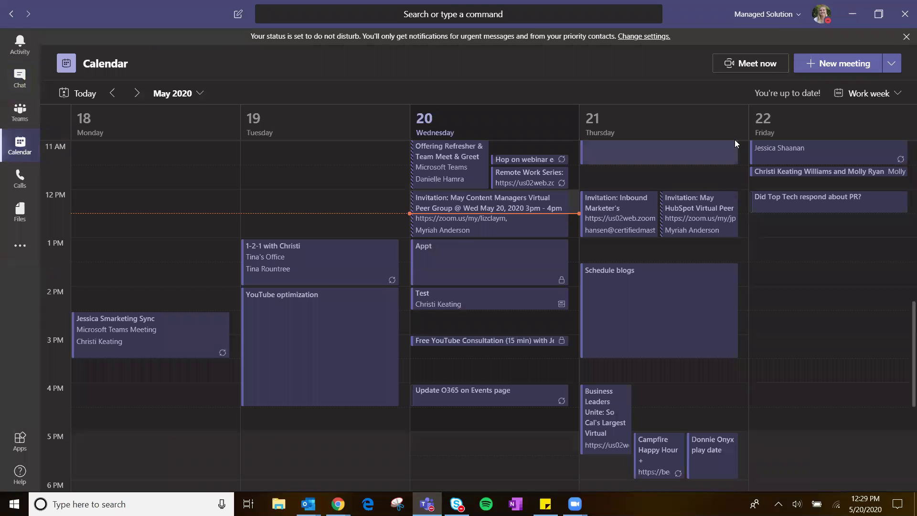
left_click(845, 64)
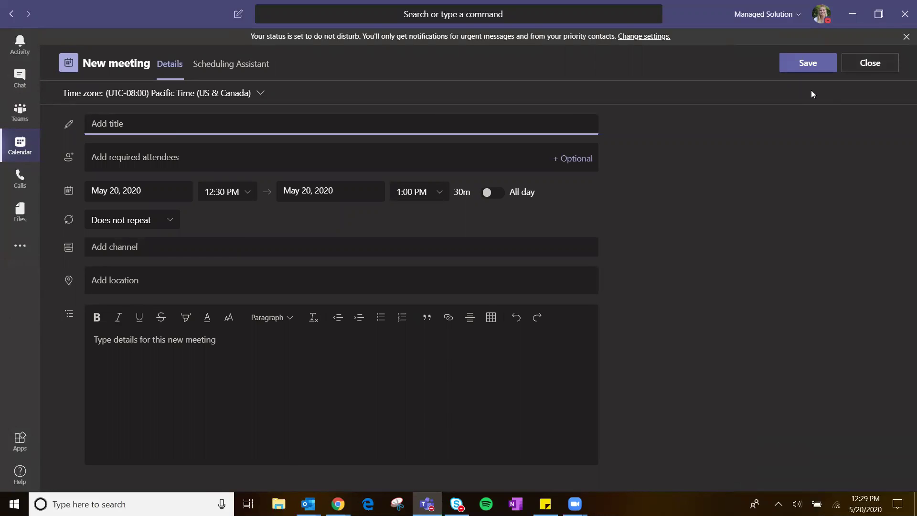
type("Test")
Add a colleague as required attendee by searching for "sea", and show the entry for optional attendees.
left_click(130, 152)
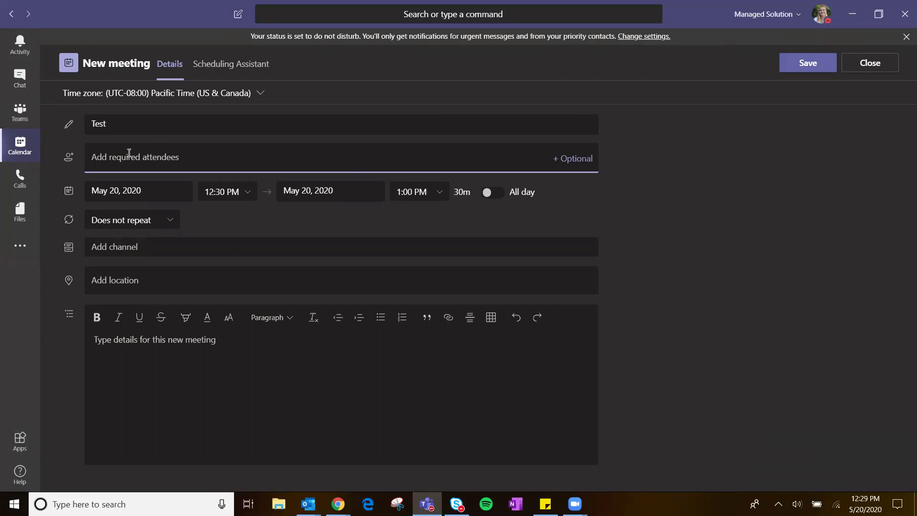
type("sea")
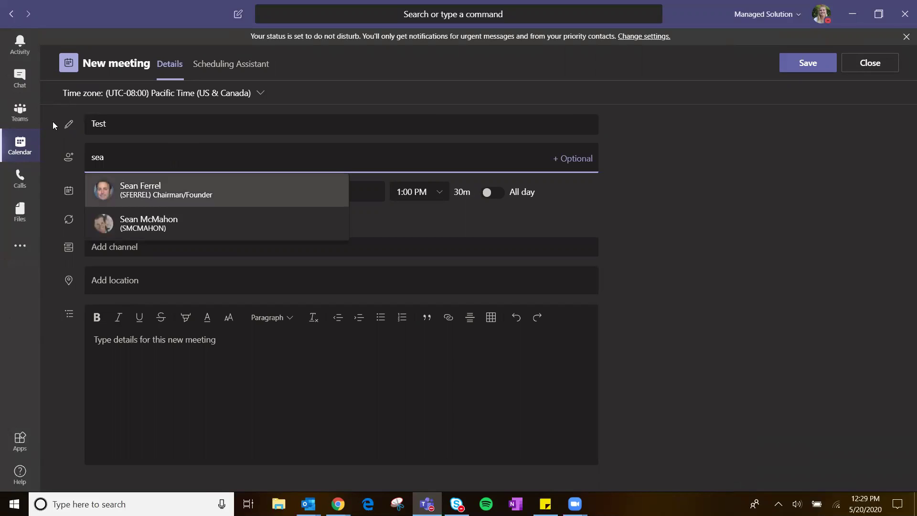
left_click(138, 181)
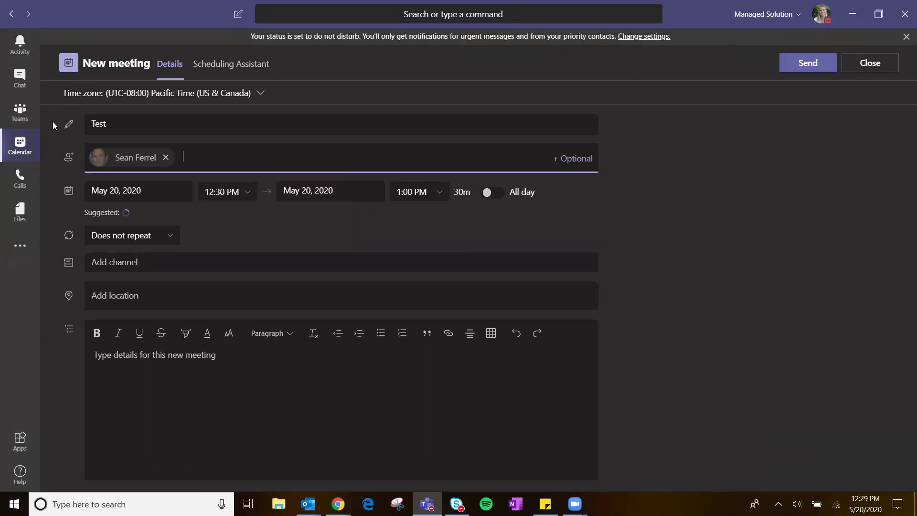
left_click(575, 162)
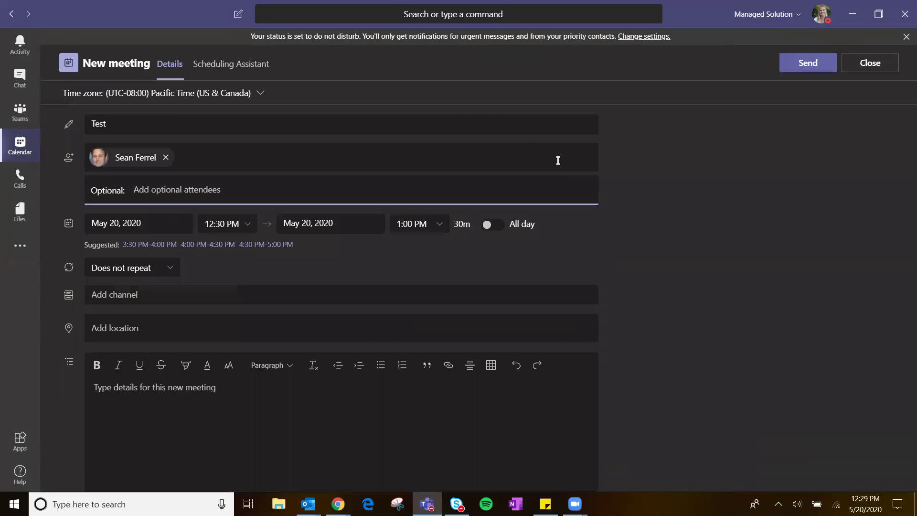
Add a second colleague as required attendee and use the suggested 4:00 PM-4:30 PM slot for the meeting.
left_click(281, 159)
type("tina")
left_click(290, 189)
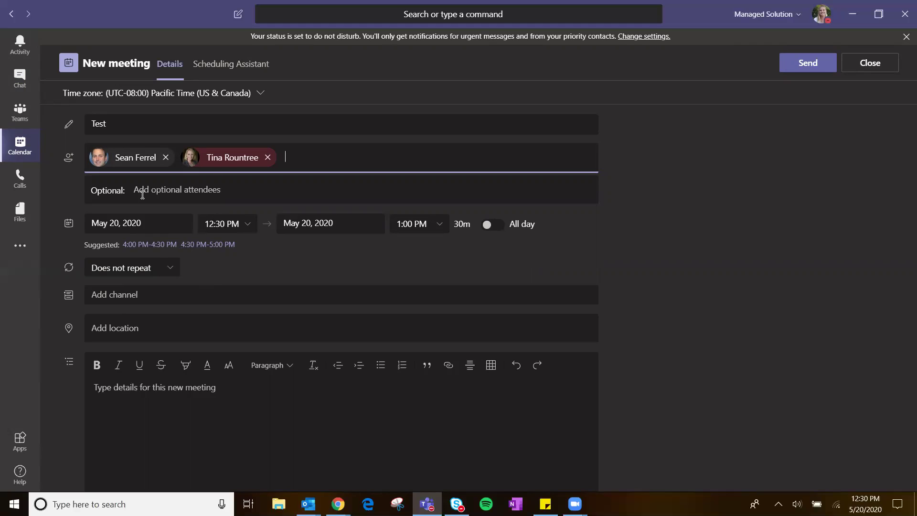
left_click(149, 245)
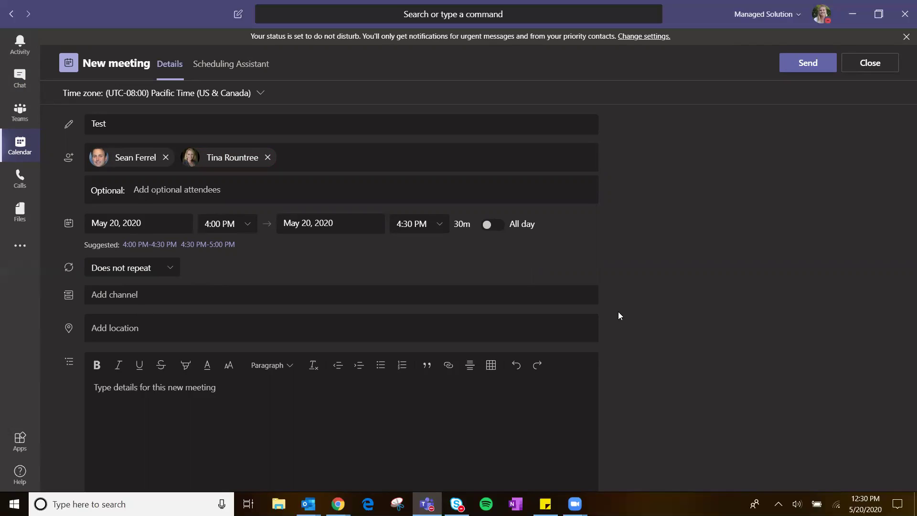
Start a custom recurrence for the meeting with the end date Jun 26, 2020.
left_click(167, 264)
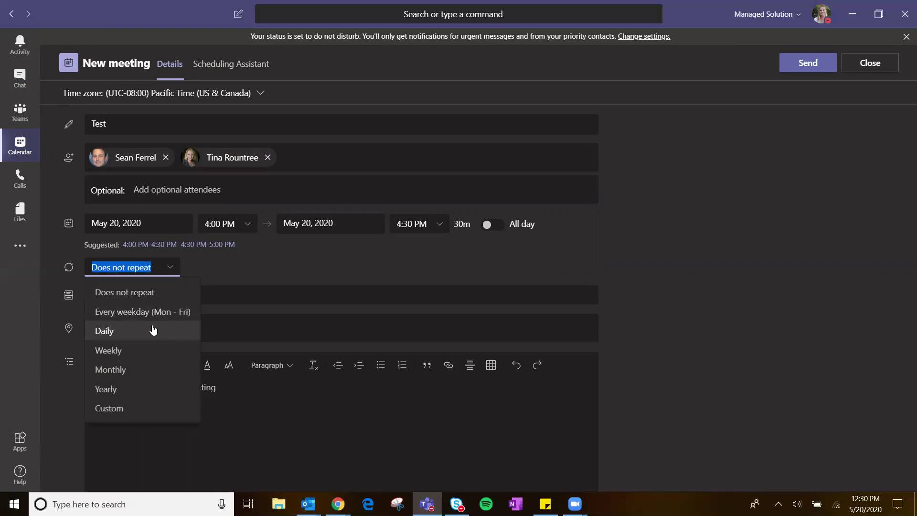
left_click(125, 409)
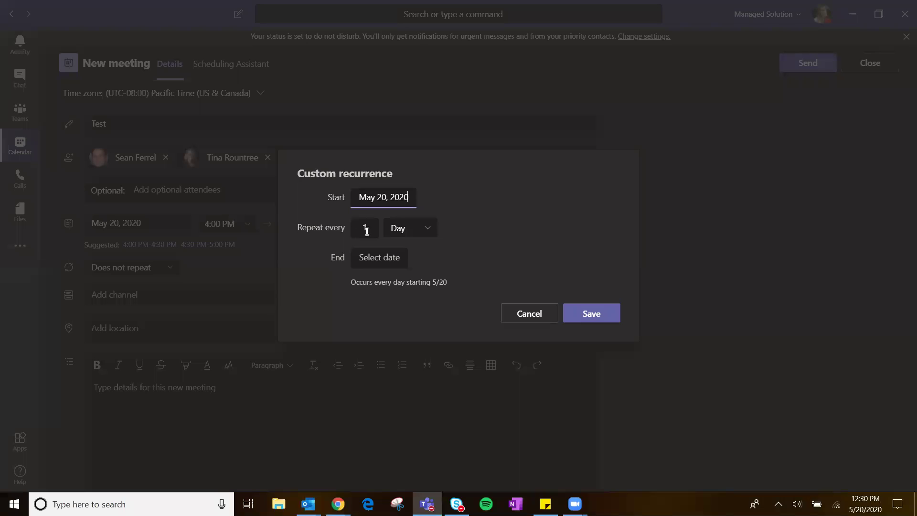
left_click(360, 233)
left_click(378, 256)
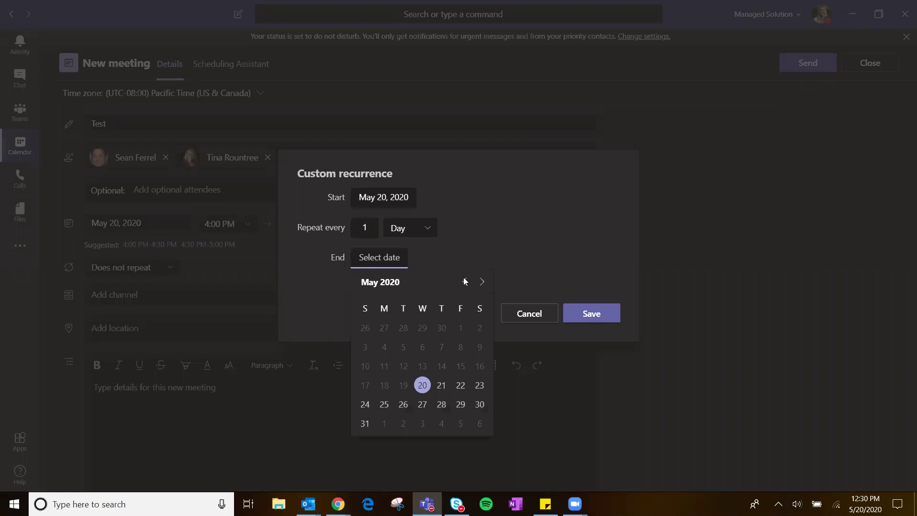
left_click(482, 283)
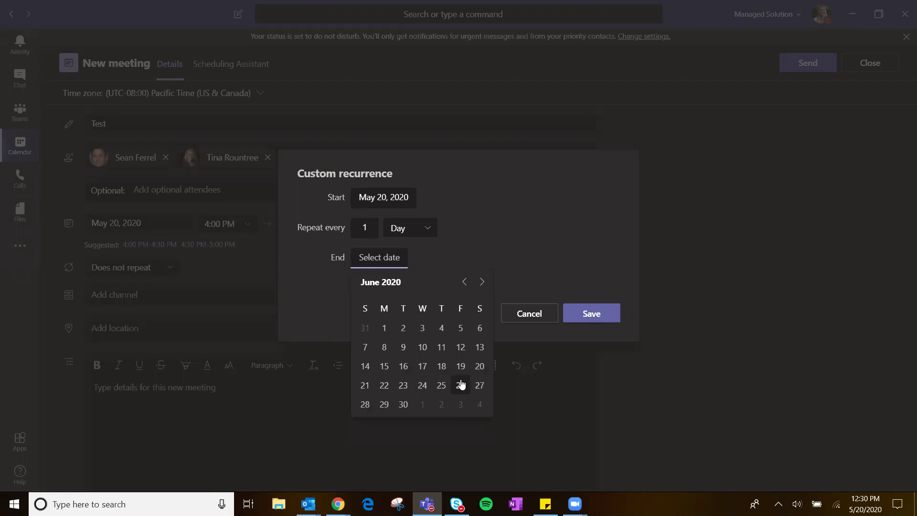
left_click(461, 385)
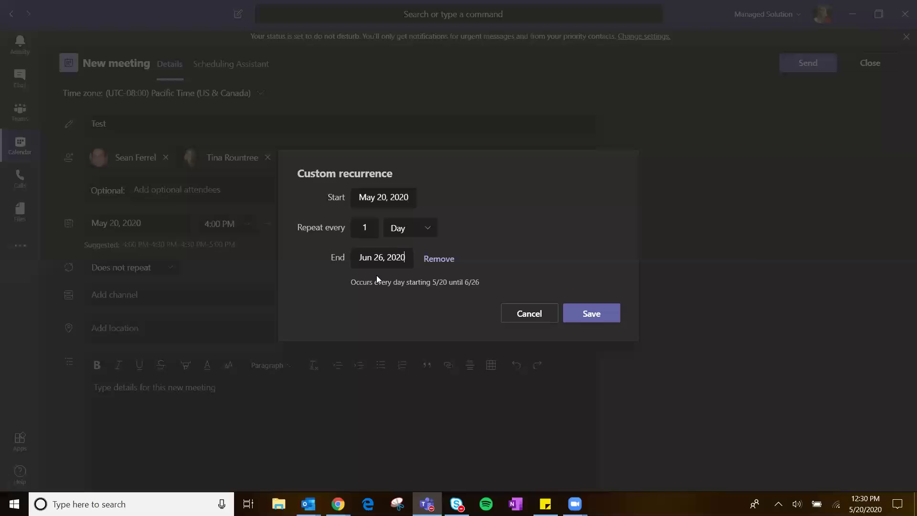
Set the custom recurrence to every 2 days, remove its end date and discard the recurrence.
left_click(373, 227)
type("2")
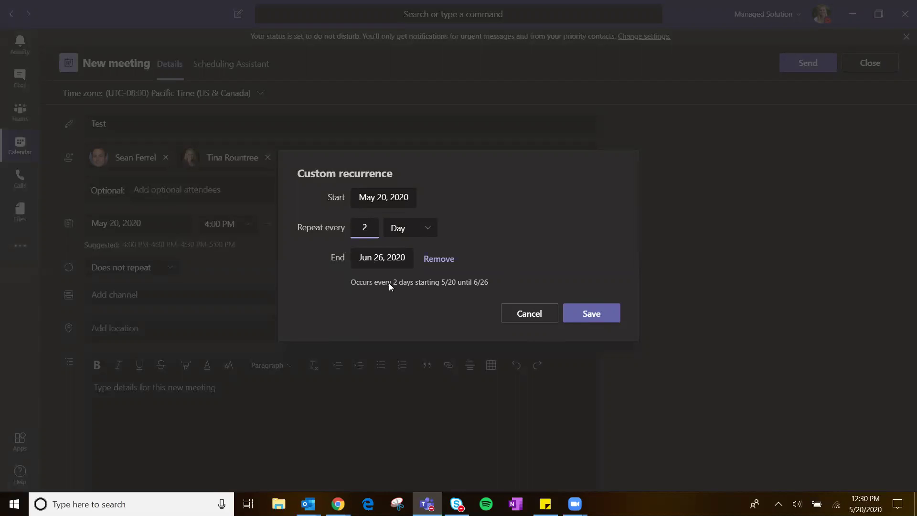
left_click(441, 258)
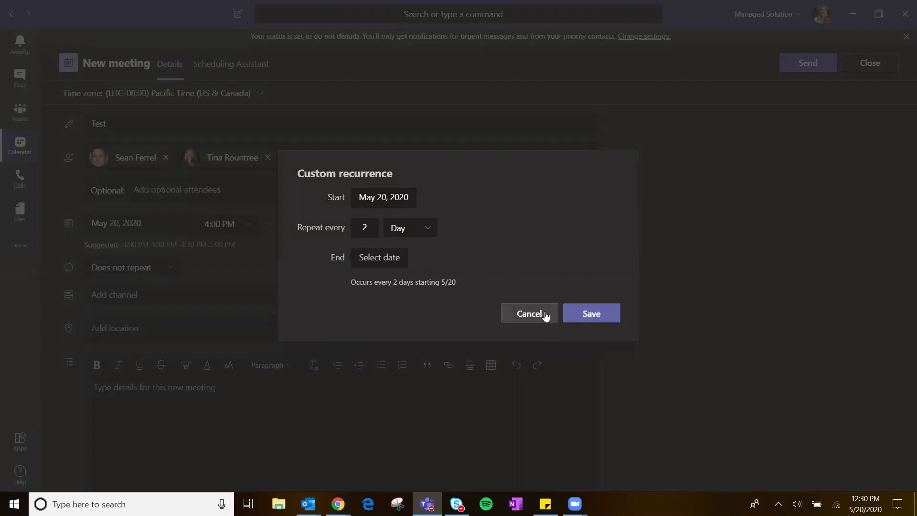
left_click(529, 313)
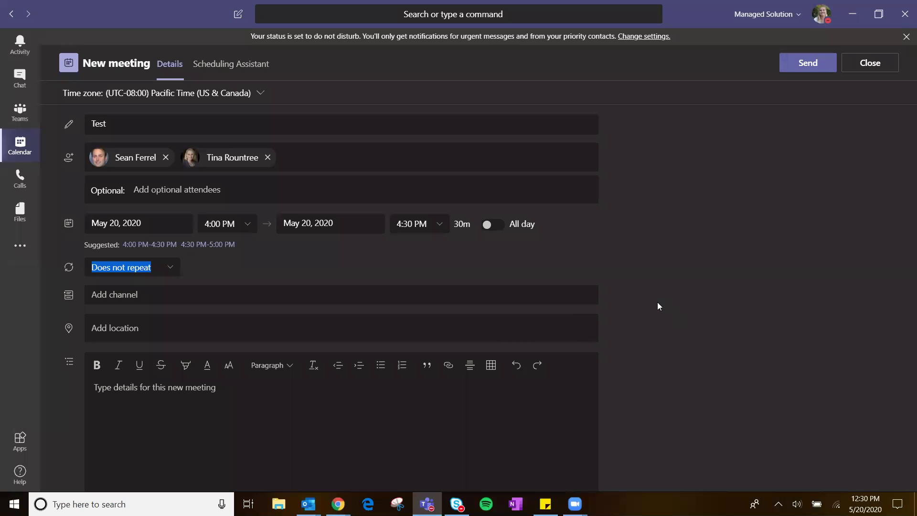
Assign the meeting to the General channel of the Sales & Marketing team.
left_click(126, 299)
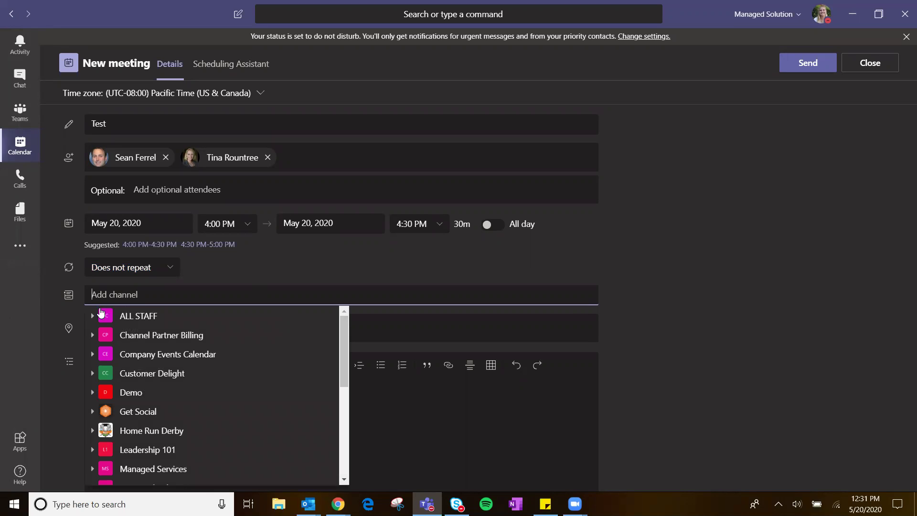
scroll(118, 420, "down", 4)
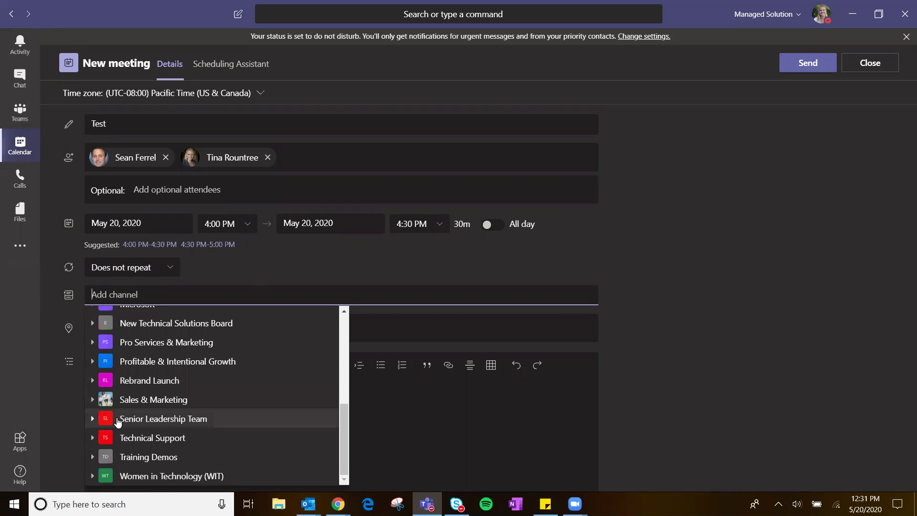
left_click(92, 399)
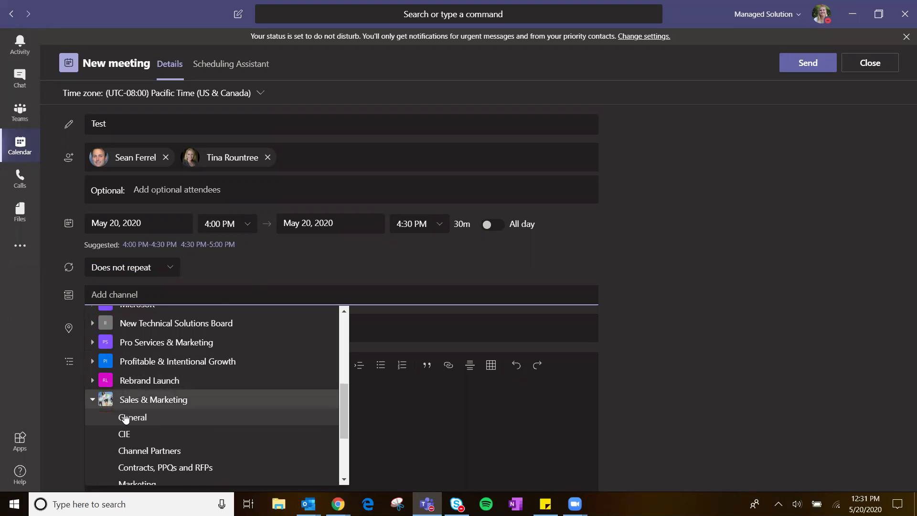
left_click(135, 421)
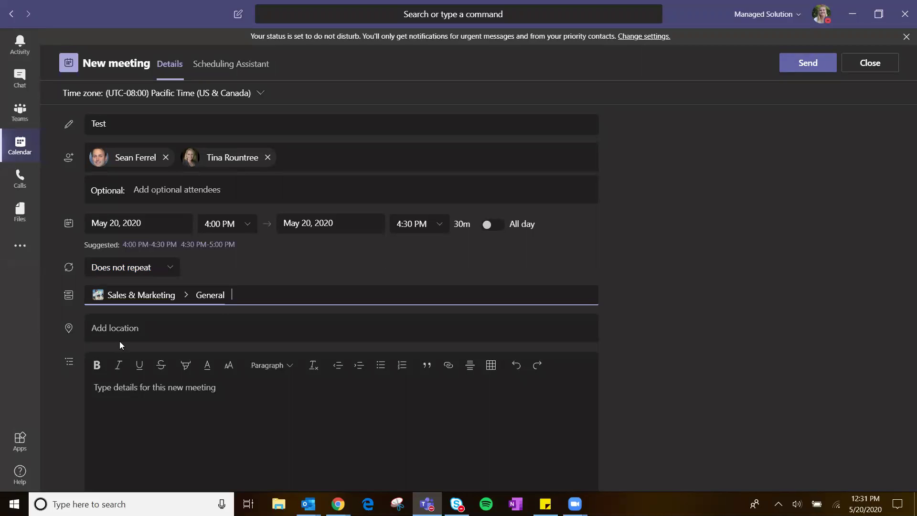
Write "AGENDA for today" in the meeting details.
left_click(125, 386)
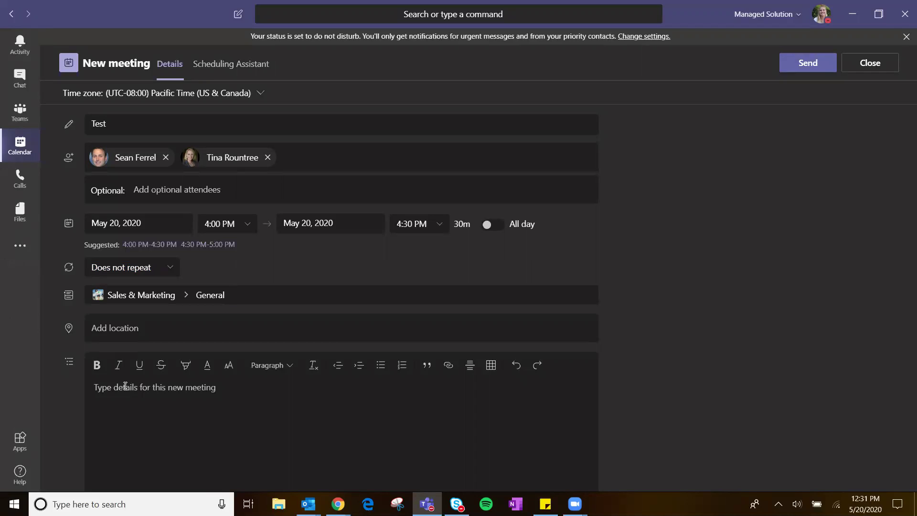
type("AGENDA")
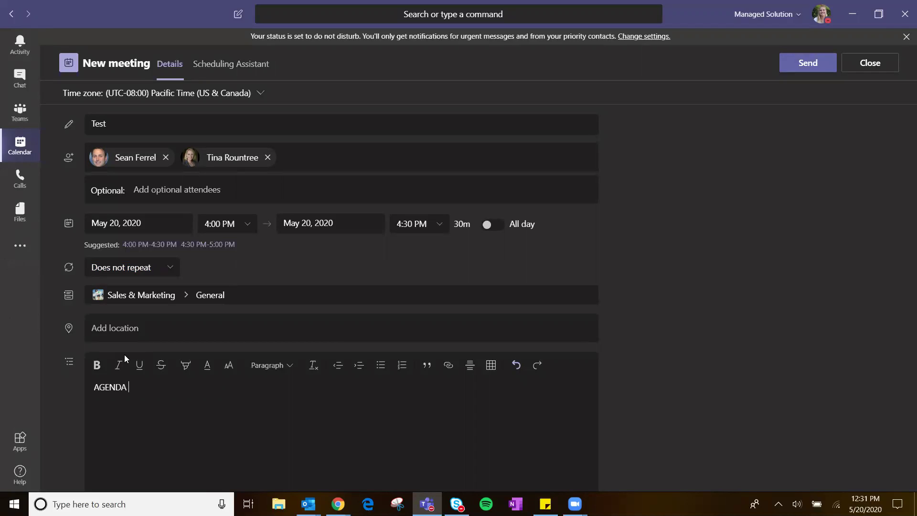
type(" for today")
left_click(447, 365)
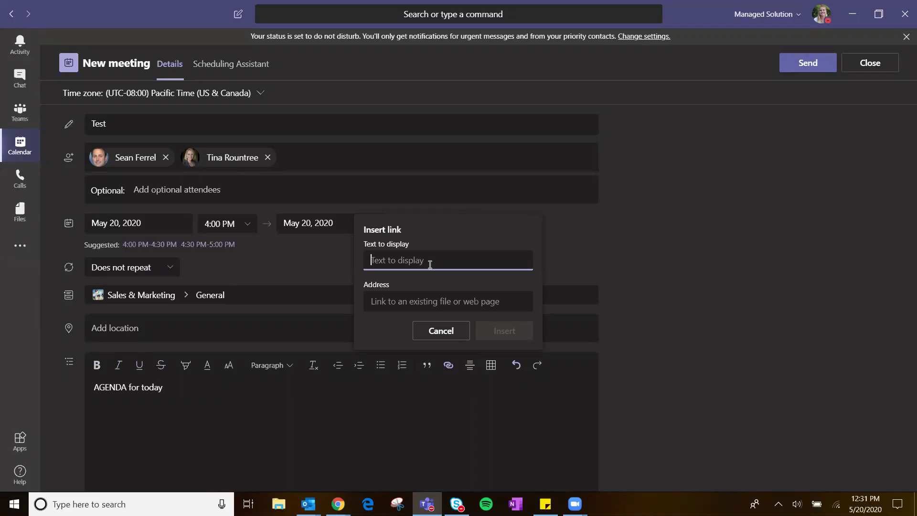
type("Test for file")
key("Tab")
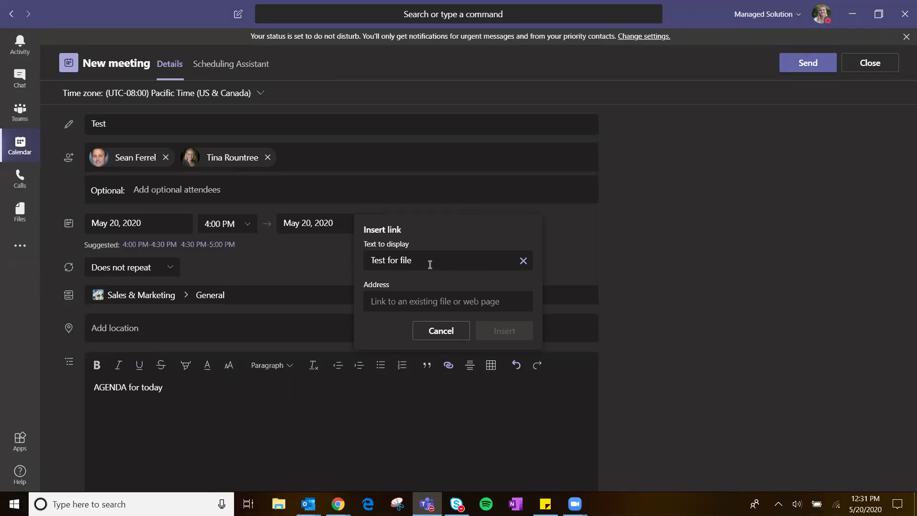
left_click(380, 308)
type("www.managed")
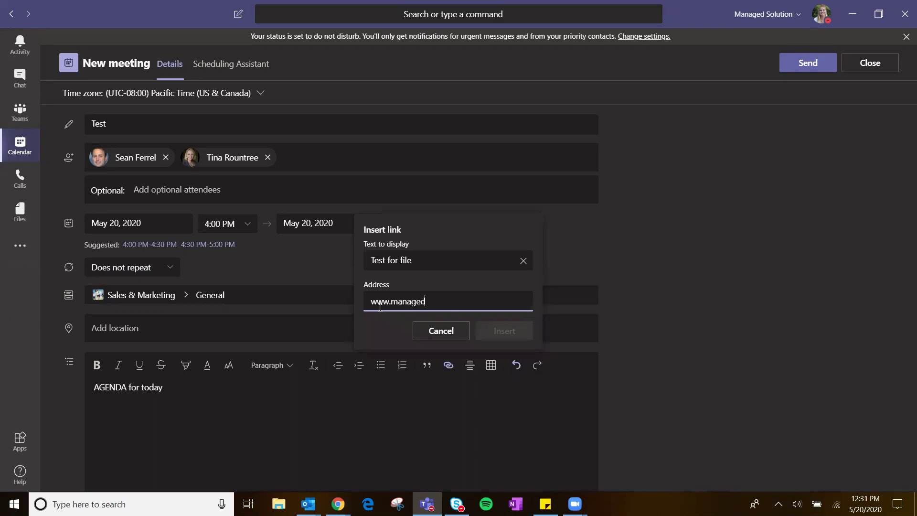
type("solution.com")
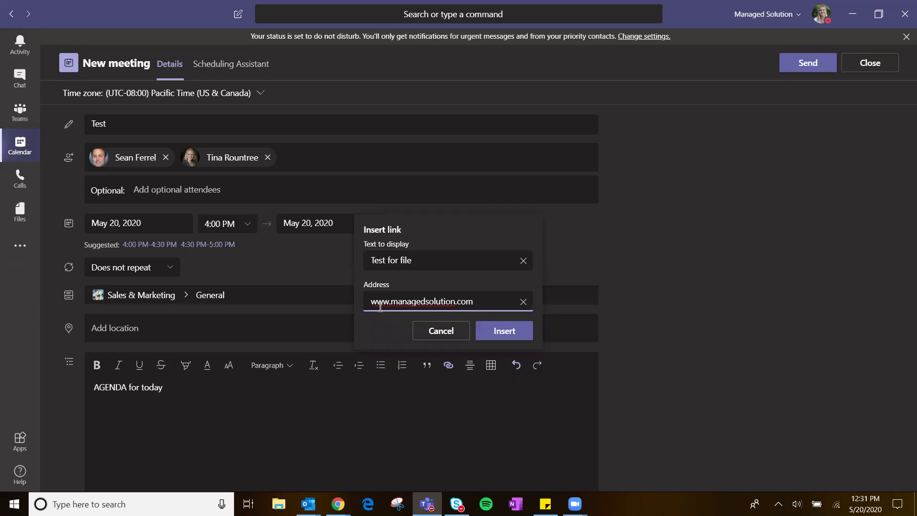
left_click(518, 338)
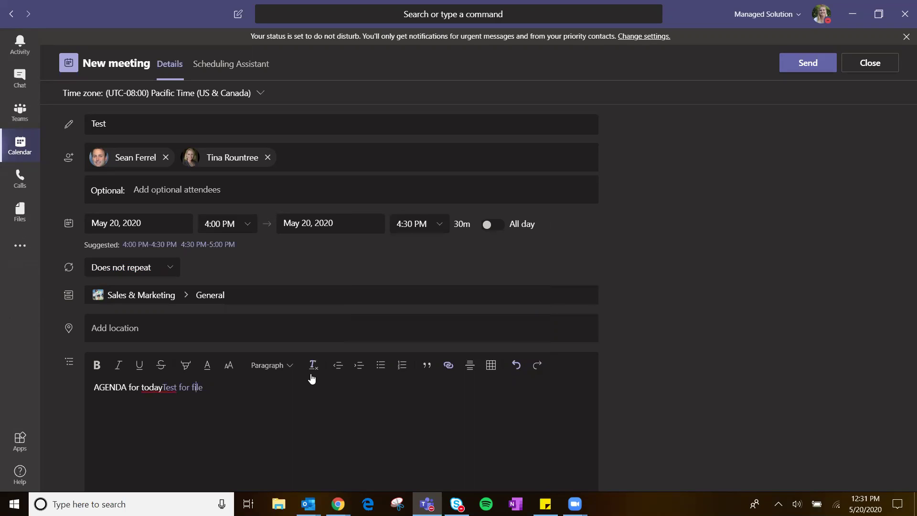
Move the "Test for file" link onto its own line below the agenda text.
key("Left")
key("Left")
key("Left")
key("Return")
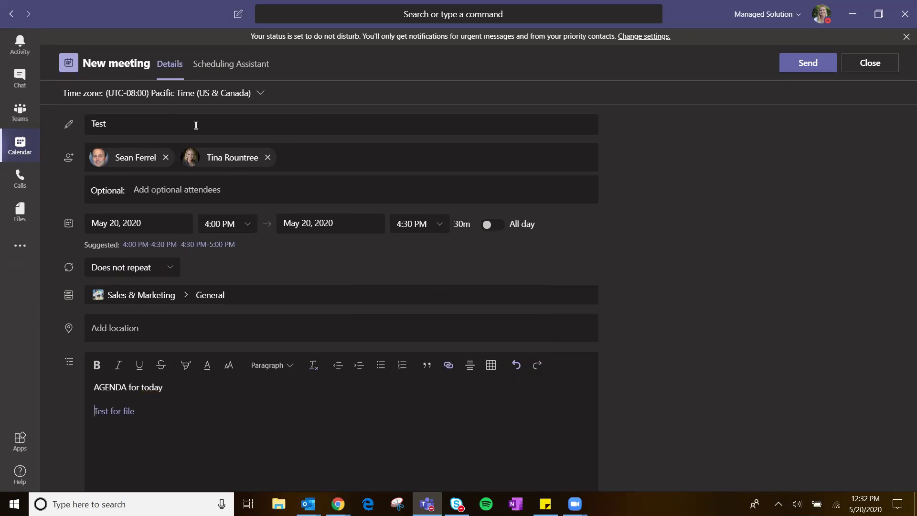
Compare the attendees' availability in the Scheduling Assistant and choose the Friday, May 22, 2020 slot from 1:00 PM to 1:30 PM.
left_click(239, 67)
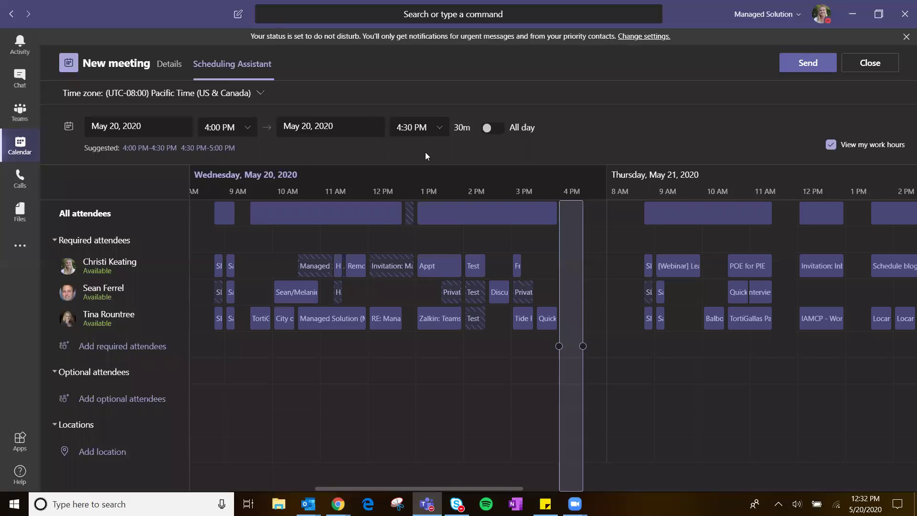
scroll(445, 254, "right", 5)
scroll(445, 254, "left", 3)
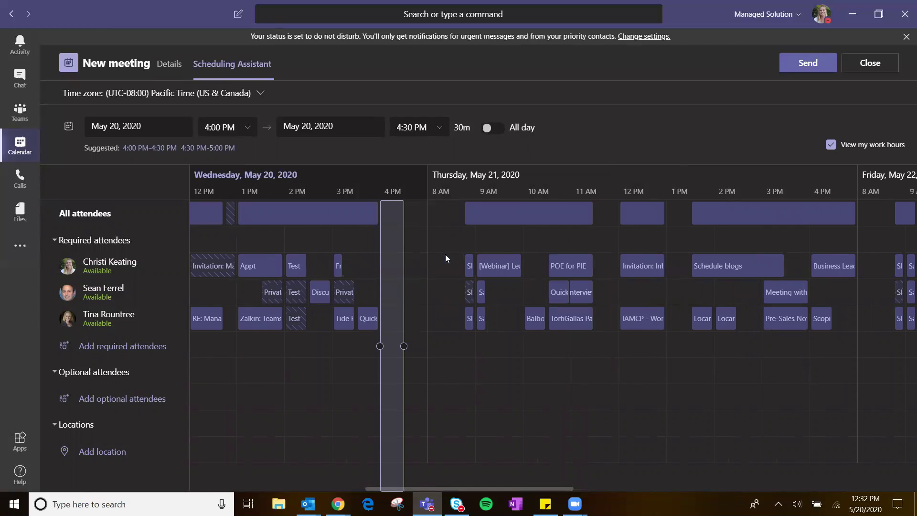
scroll(445, 257, "right", 6)
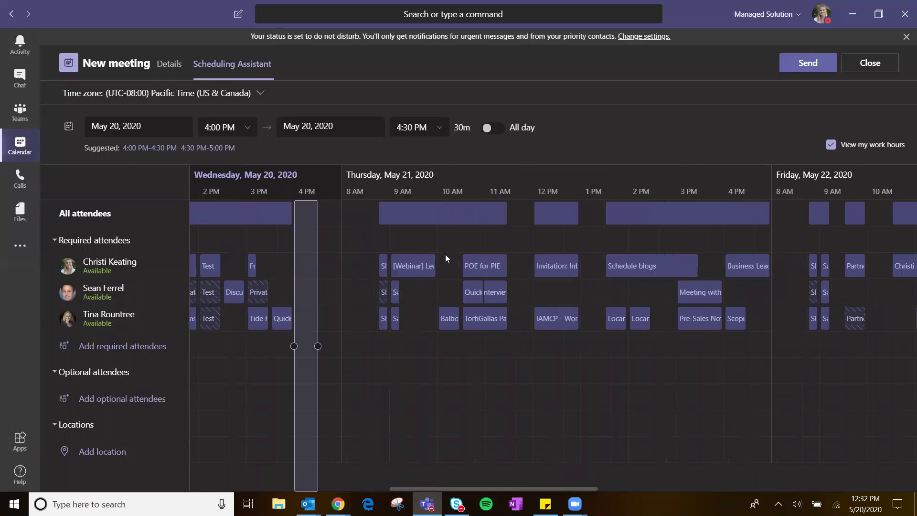
scroll(446, 257, "left", 3)
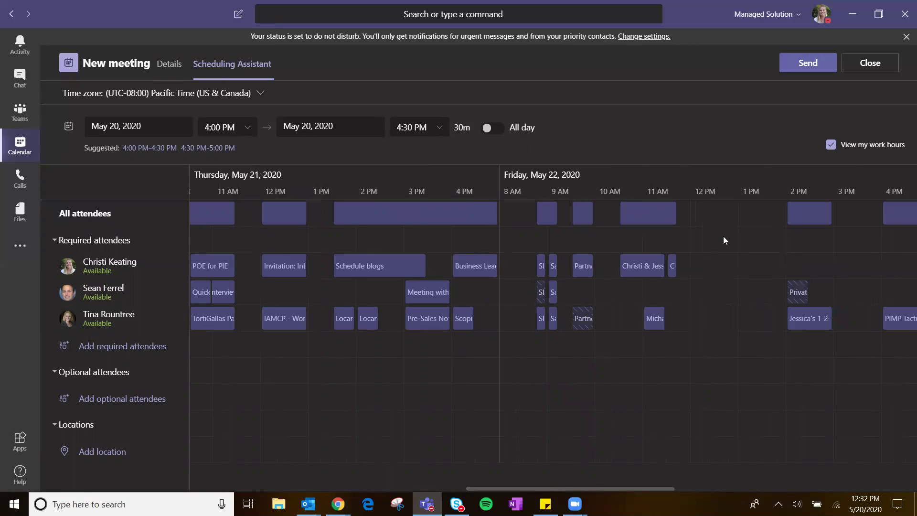
left_click(750, 229)
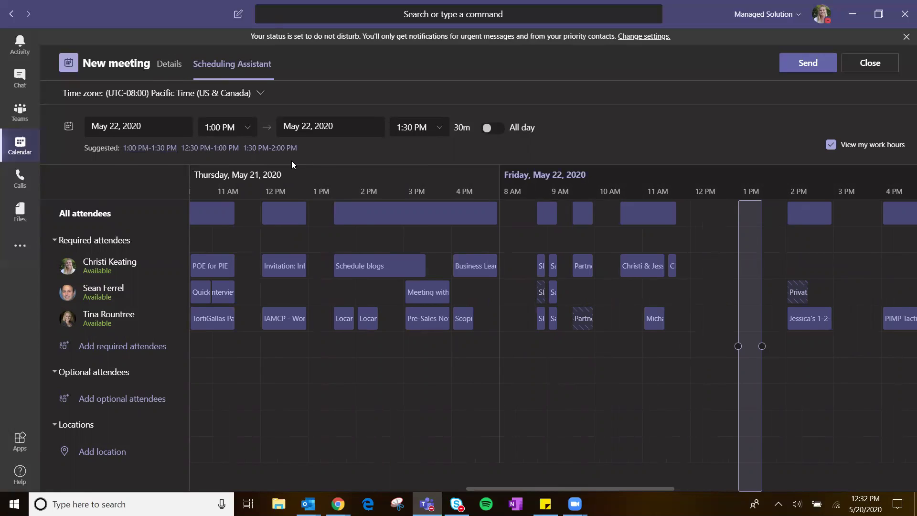
Remove the second colleague from the required attendees in the meeting details and send the invitation.
left_click(179, 72)
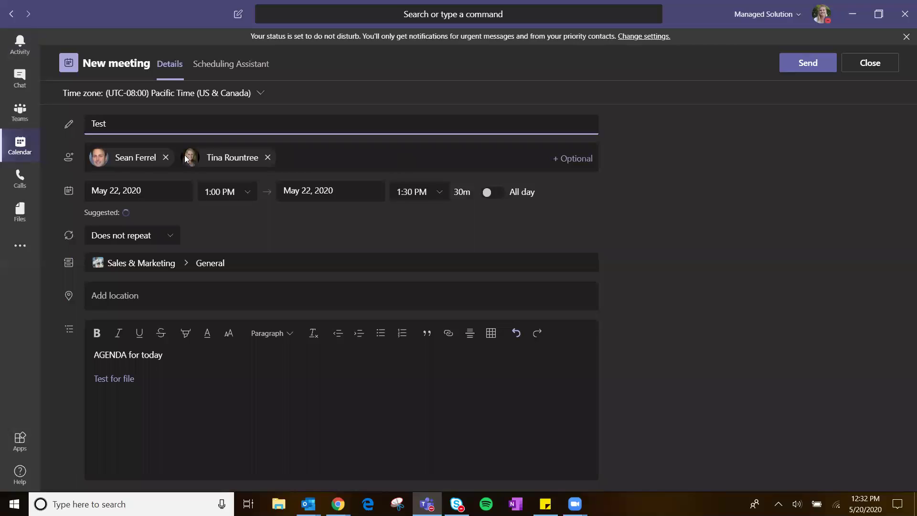
left_click(268, 158)
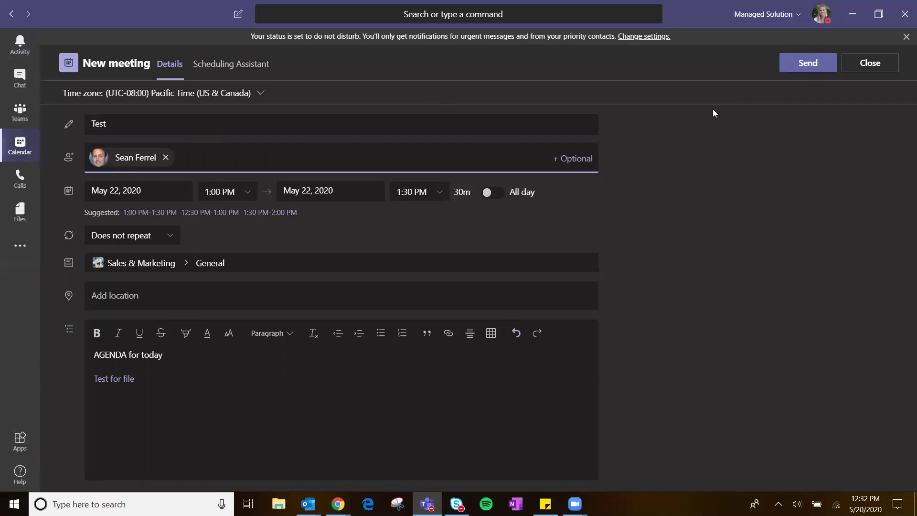
left_click(791, 74)
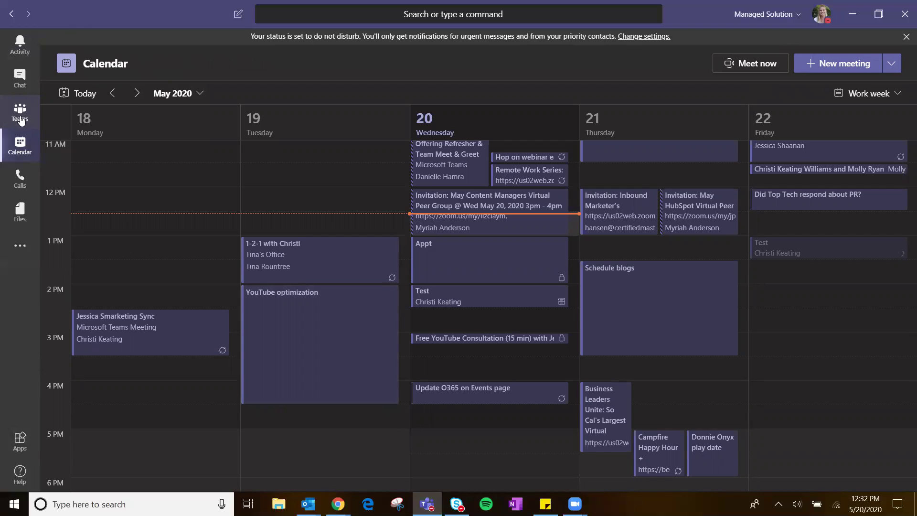
View the posted meeting in the General channel of the Sales & Marketing team.
left_click(21, 112)
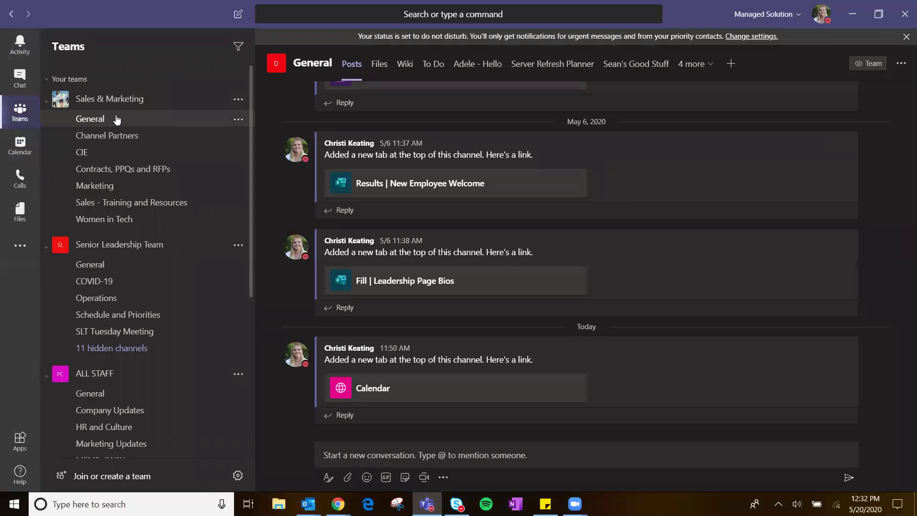
left_click(117, 120)
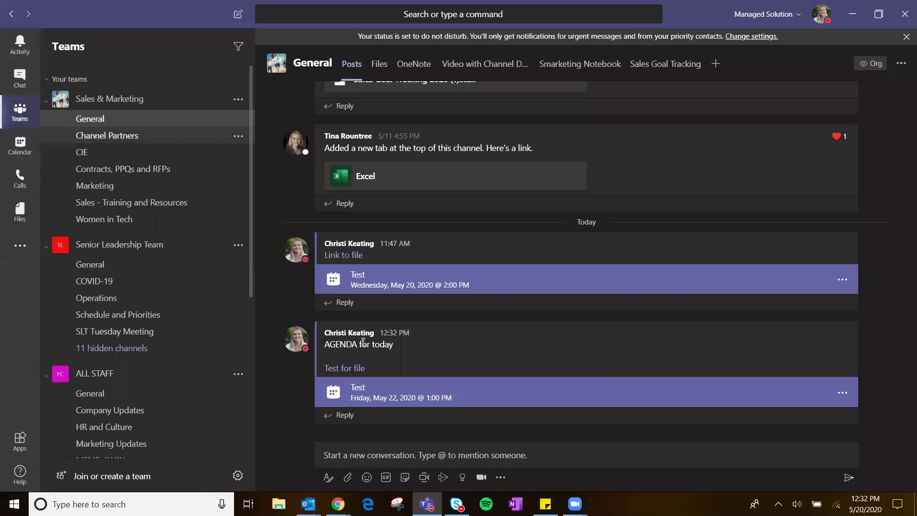
mouse_move(354, 401)
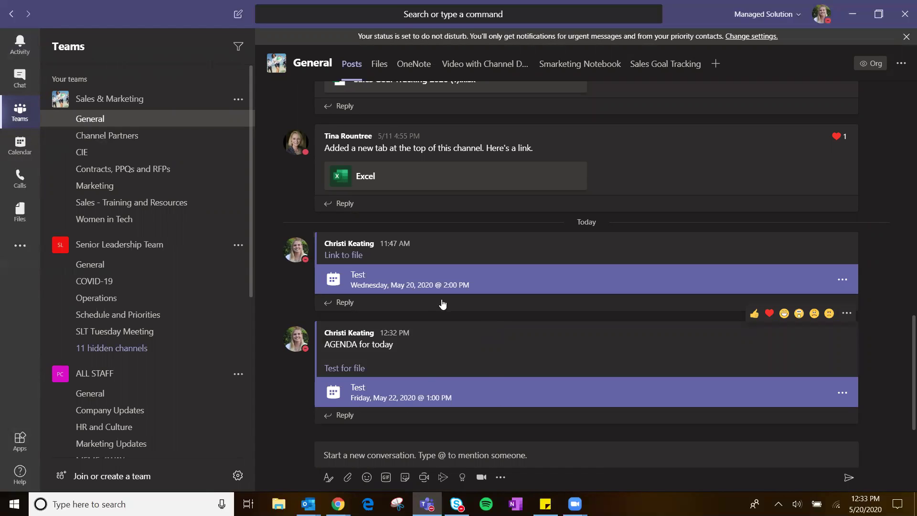
Cancel the Friday, May 22, 2020 1:00 PM Test meeting with the cancellation note "test".
left_click(556, 391)
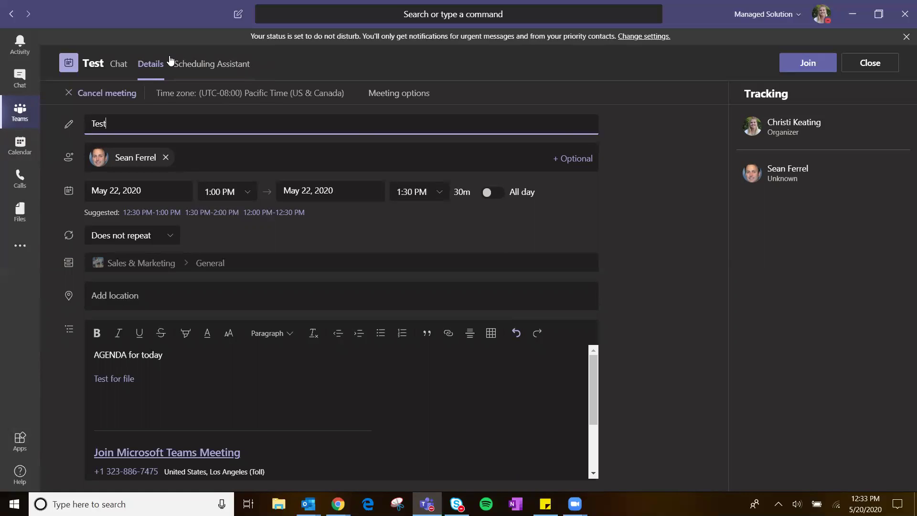
left_click(96, 94)
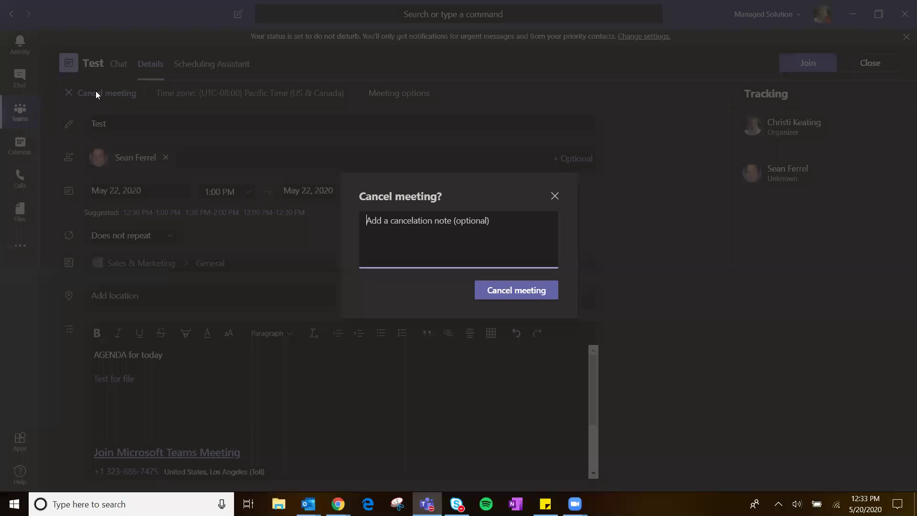
type("test")
left_click(528, 290)
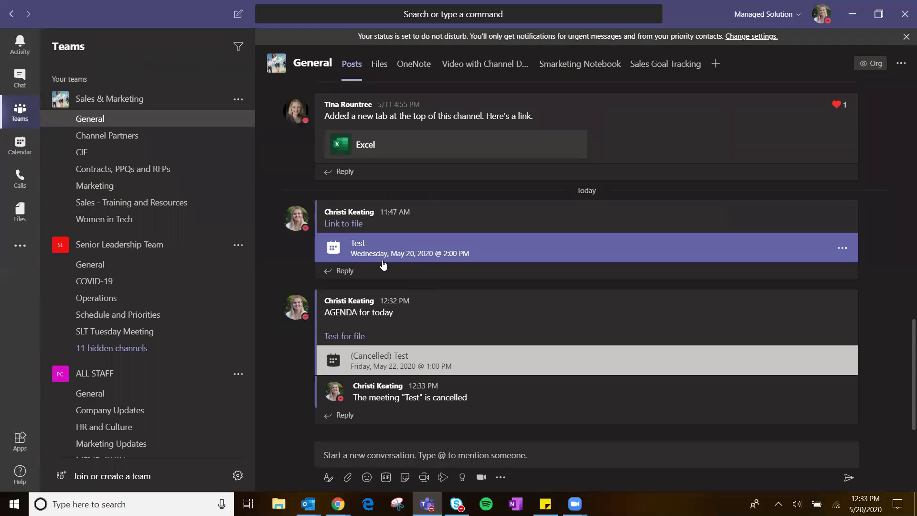
Cancel the Wednesday, May 20, 2020 2:00 PM Test meeting with the cancellation note "test".
left_click(381, 244)
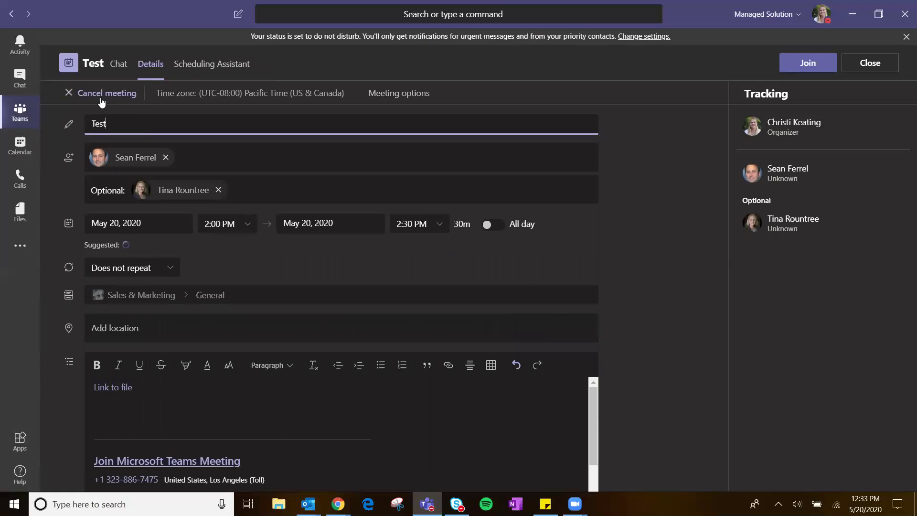
left_click(101, 95)
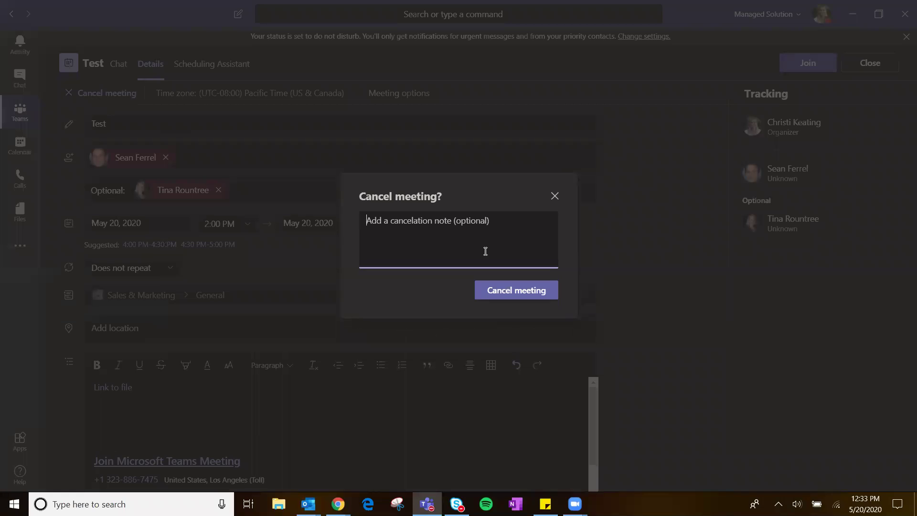
type("test")
left_click(515, 285)
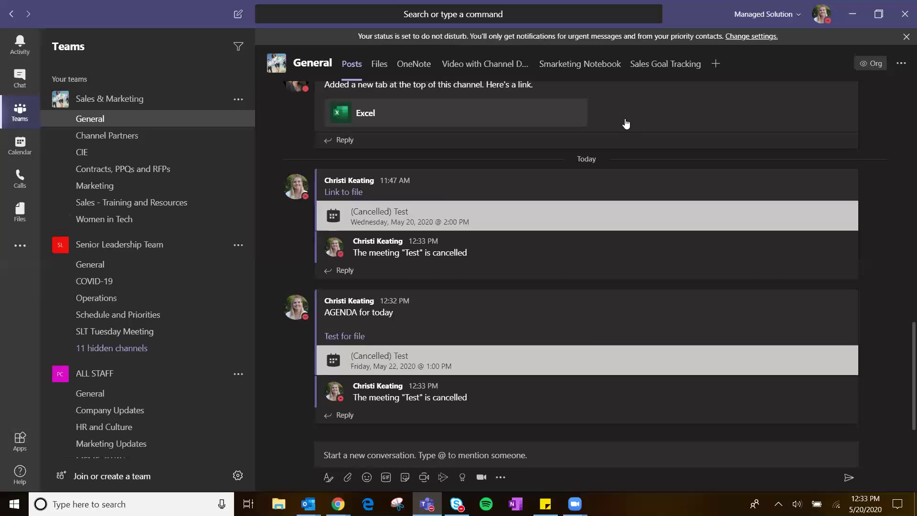
Open the Demo team's General channel in SharePoint and start editing the site navigation.
scroll(144, 353, "down", 6)
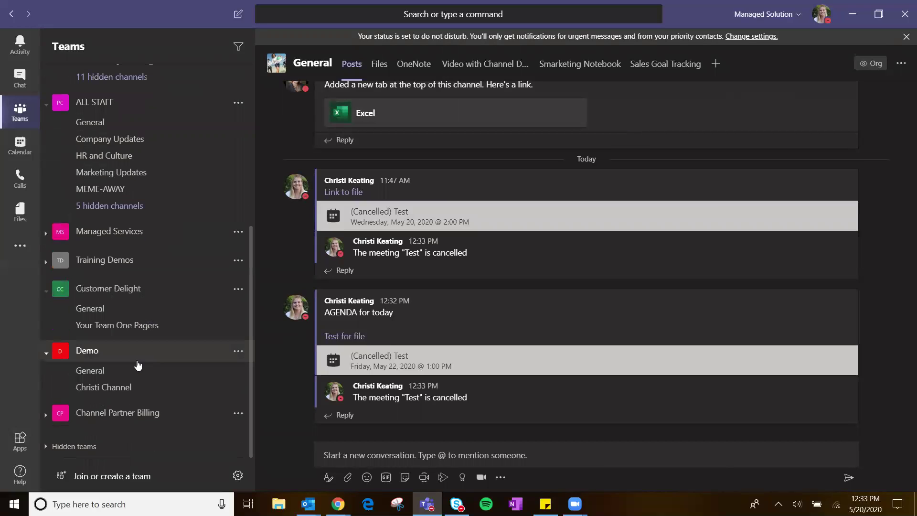
left_click(132, 370)
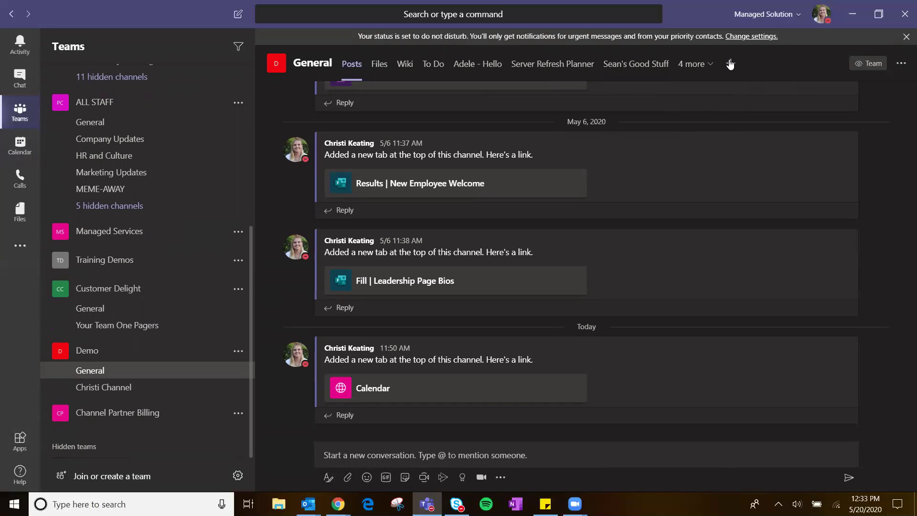
left_click(903, 63)
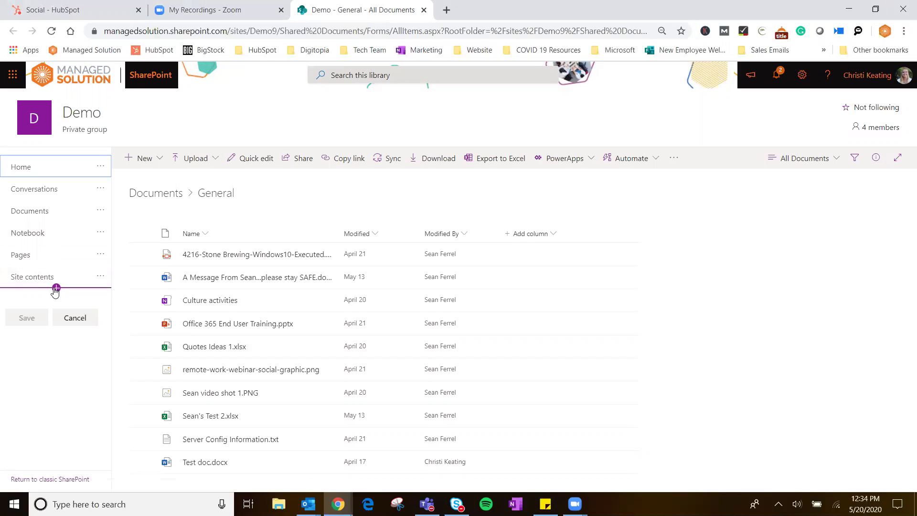
Copy the group calendar's address from a new Calendar navigation link, and discard the link without adding it.
left_click(57, 289)
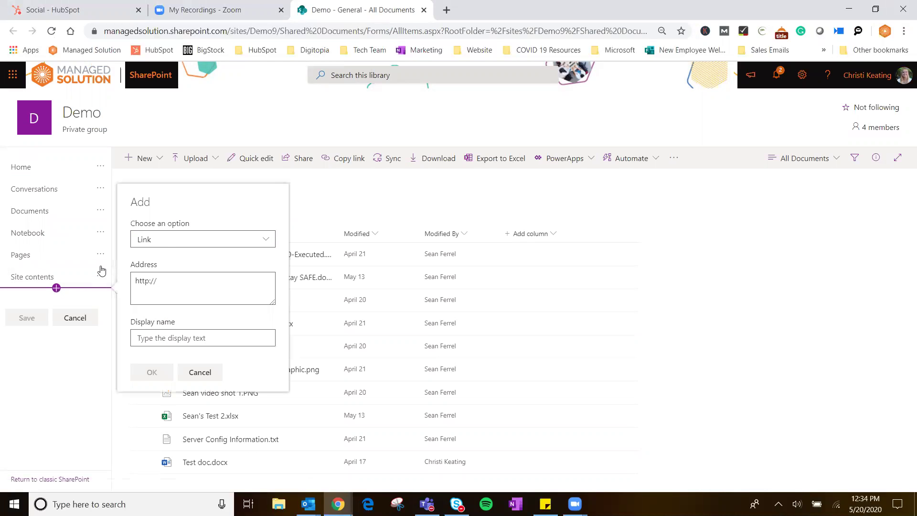
left_click(168, 245)
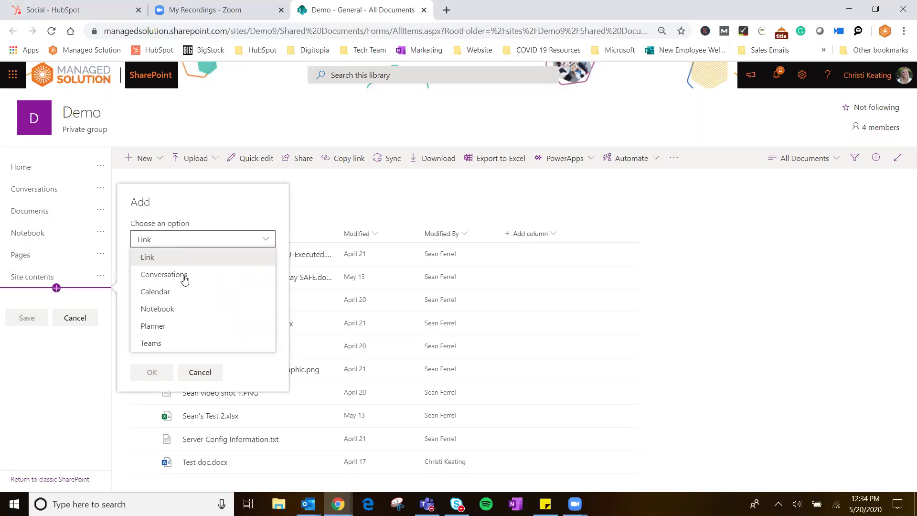
left_click(180, 293)
left_click_drag(260, 296, 128, 273)
key("ctrl+c")
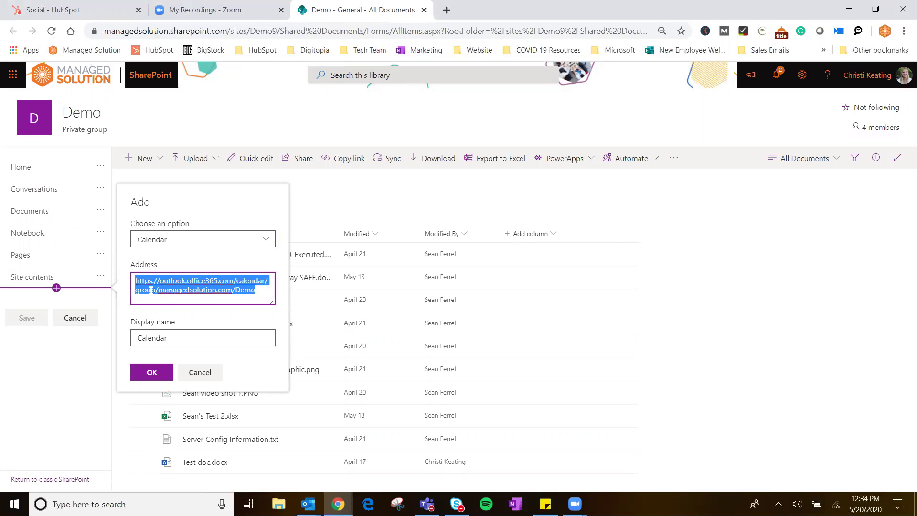
left_click(216, 374)
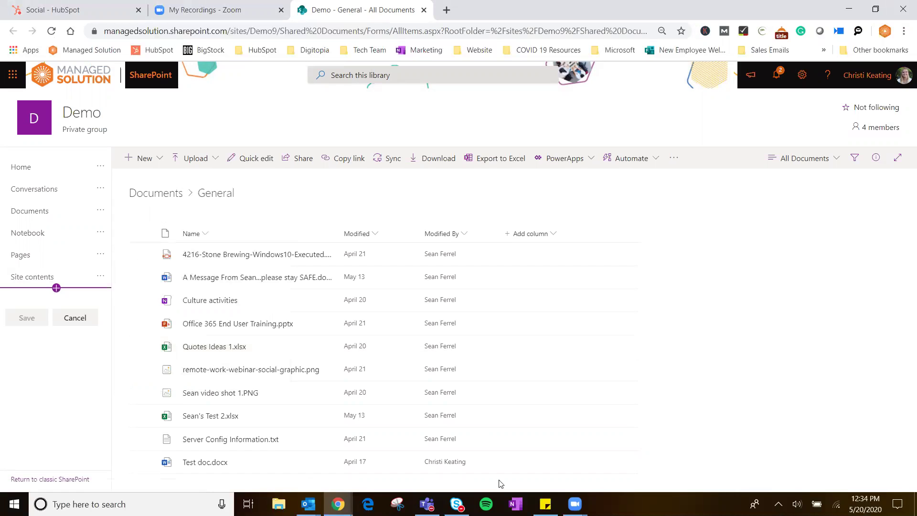
Return to Teams and add a Website tab named "Calendar (TEST)" with the copied calendar URL to the Demo General channel.
left_click(426, 503)
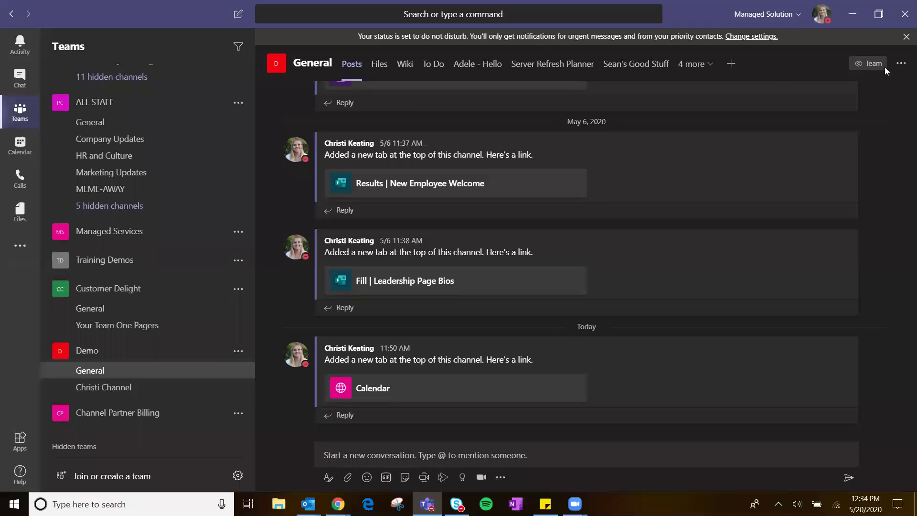
left_click(729, 64)
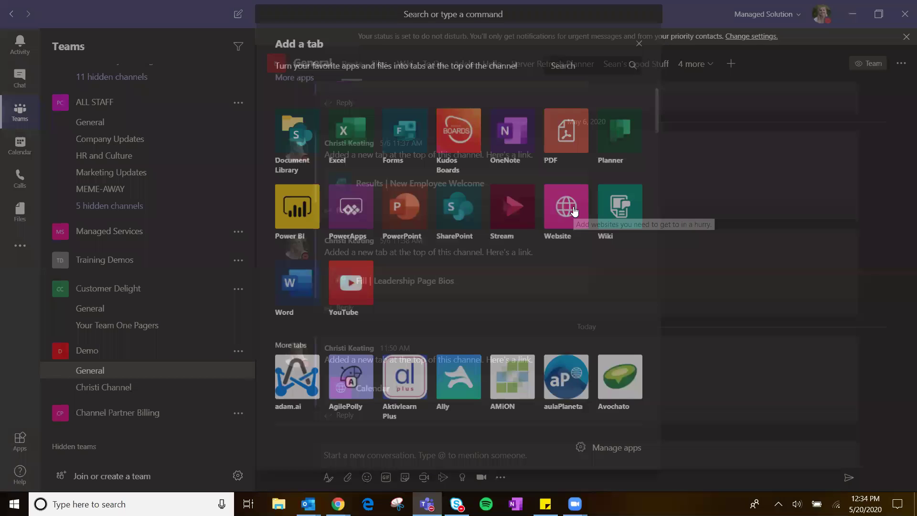
left_click(568, 206)
type("Calendar")
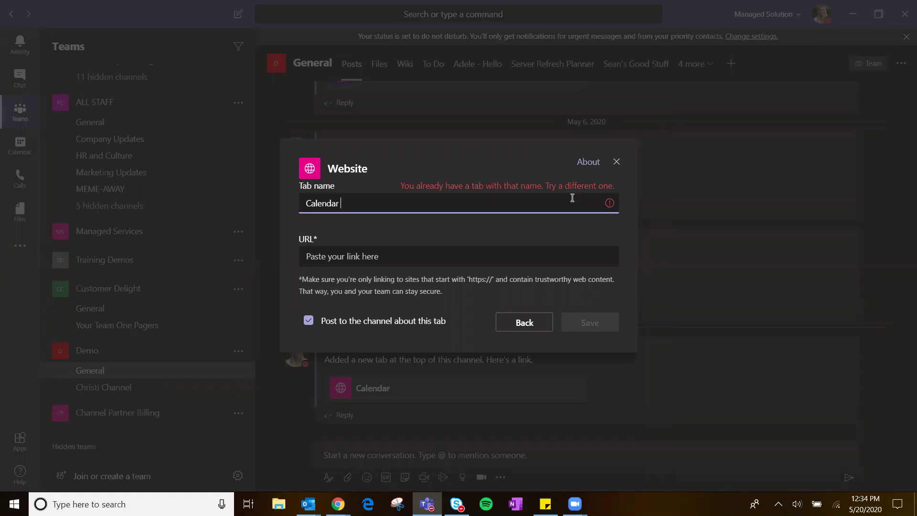
type(" (TEST")
left_click(345, 258)
key("ctrl+v")
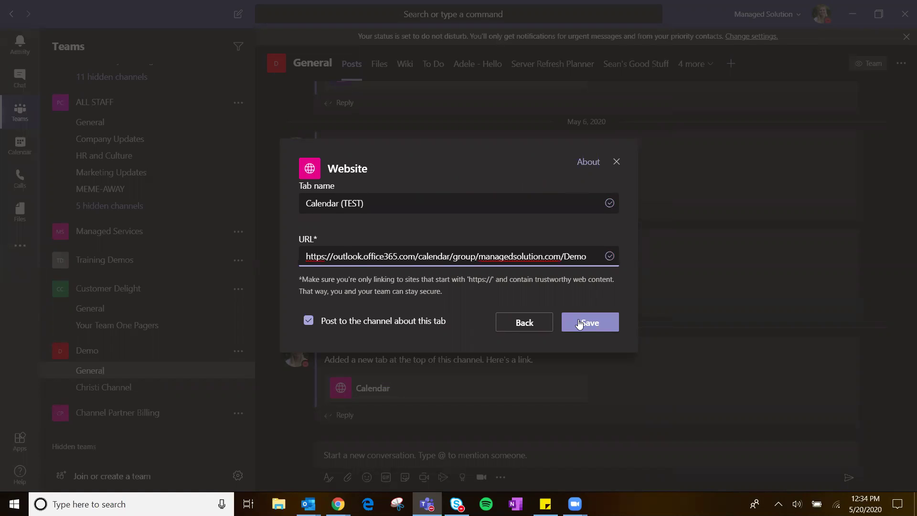
left_click(586, 328)
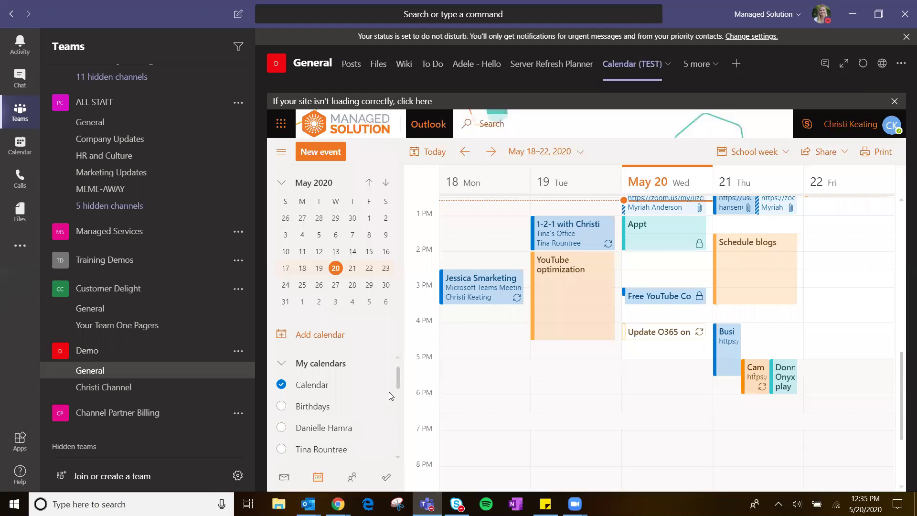
Hide the personal calendar in the Calendar (TEST) tab and show the Sales & Marketing group calendar.
scroll(395, 389, "down", 2)
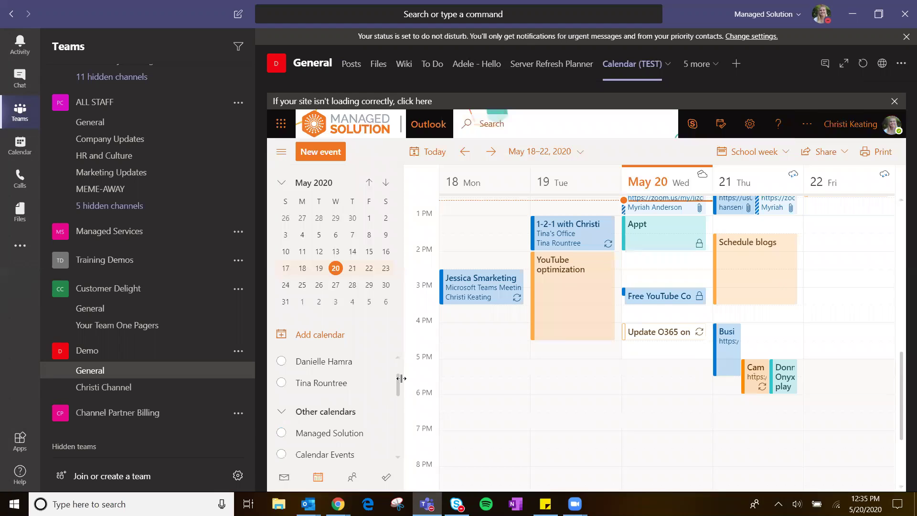
scroll(375, 386, "up", 2)
left_click(295, 388)
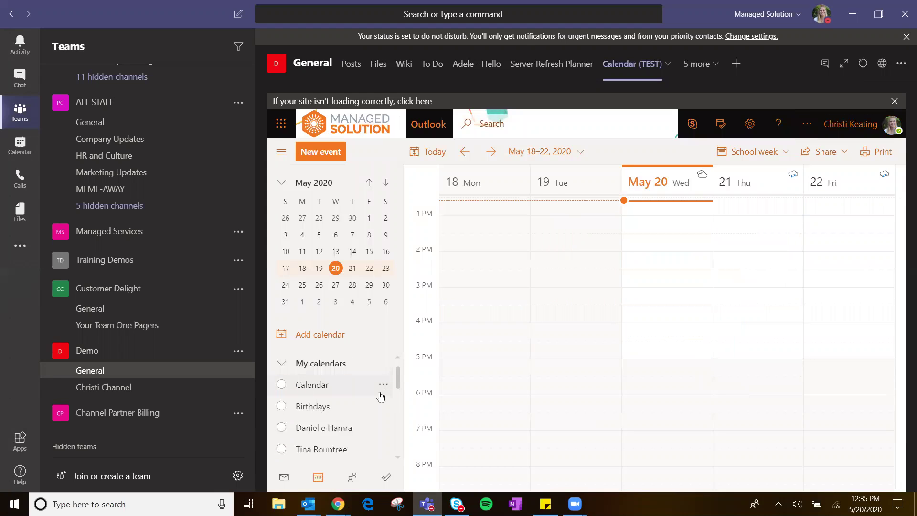
scroll(358, 396, "down", 3)
scroll(353, 401, "down", 3)
left_click(326, 385)
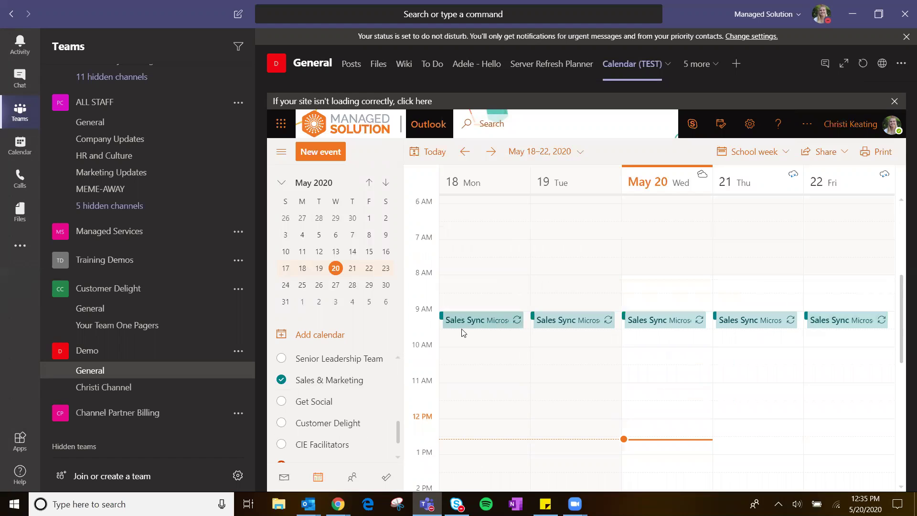
Show the Senior Leadership Team calendar briefly, hide it again, and browse the other available calendars.
left_click(340, 366)
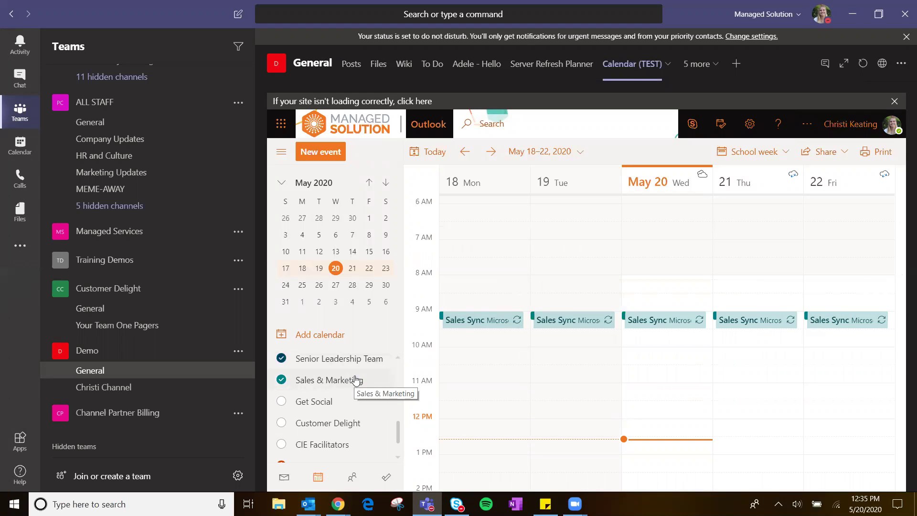
left_click(333, 361)
scroll(397, 417, "down", 2)
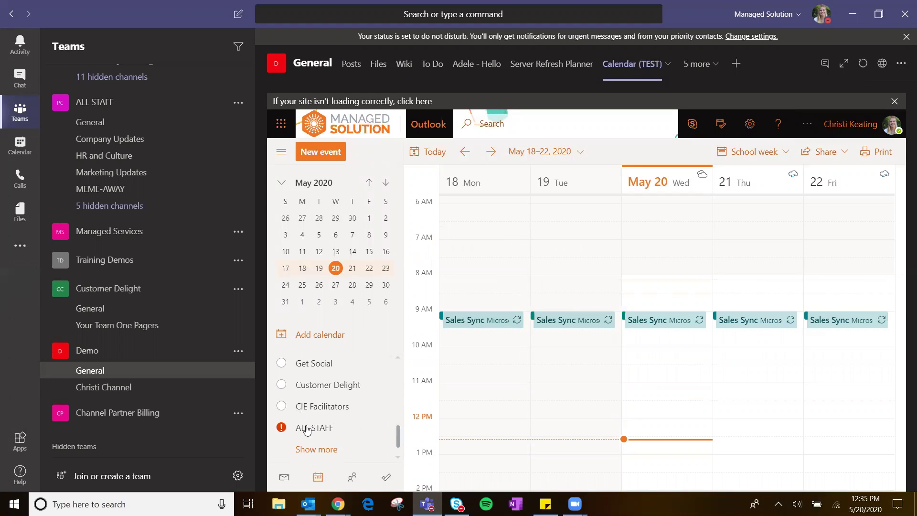
left_click(355, 444)
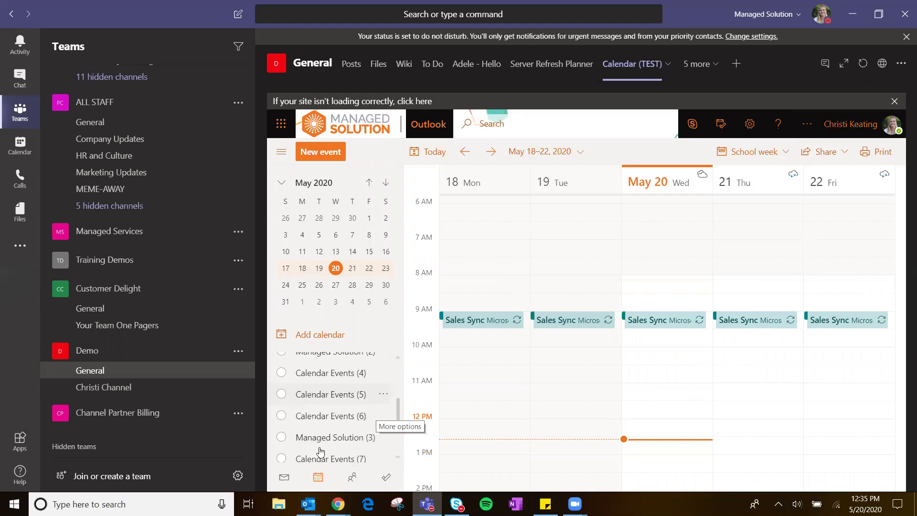
Switch to Outlook, review the calendar's sharing permissions, including the first listed colleague's access level, and close the properties unchanged.
mouse_move(308, 504)
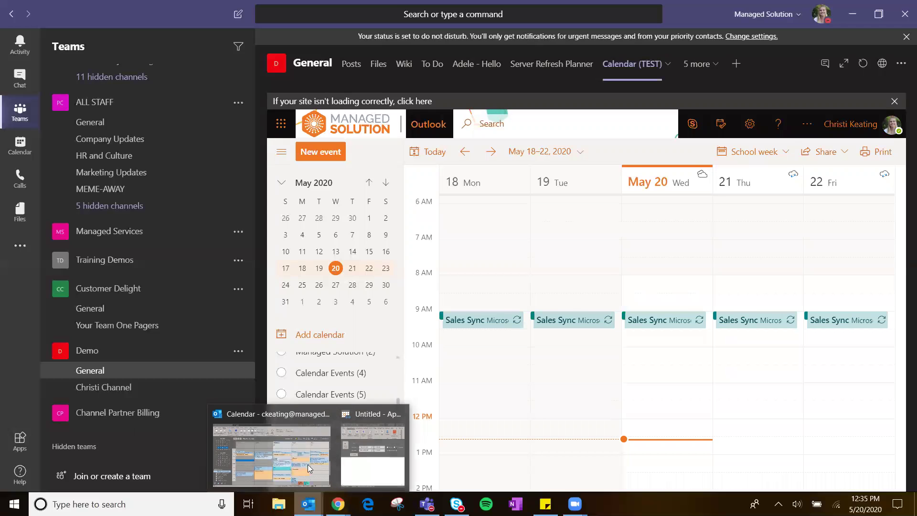
left_click(308, 464)
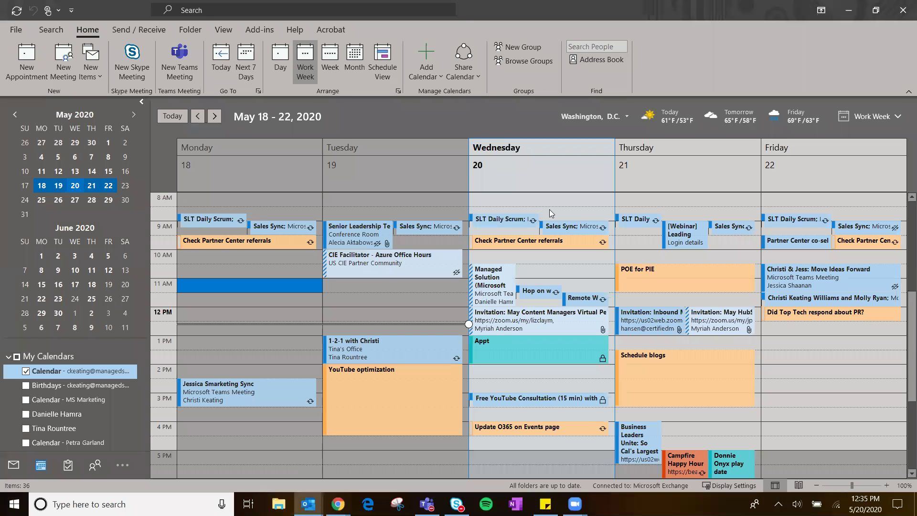
left_click(475, 78)
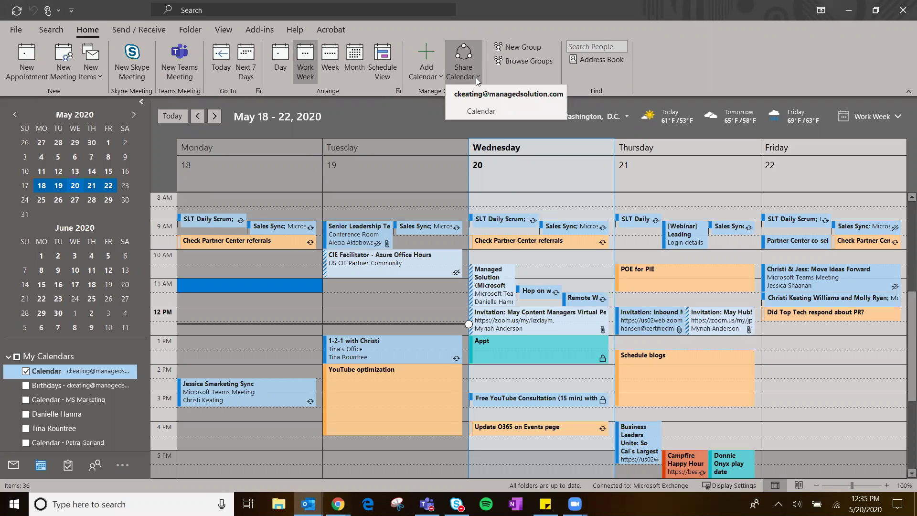
left_click(490, 106)
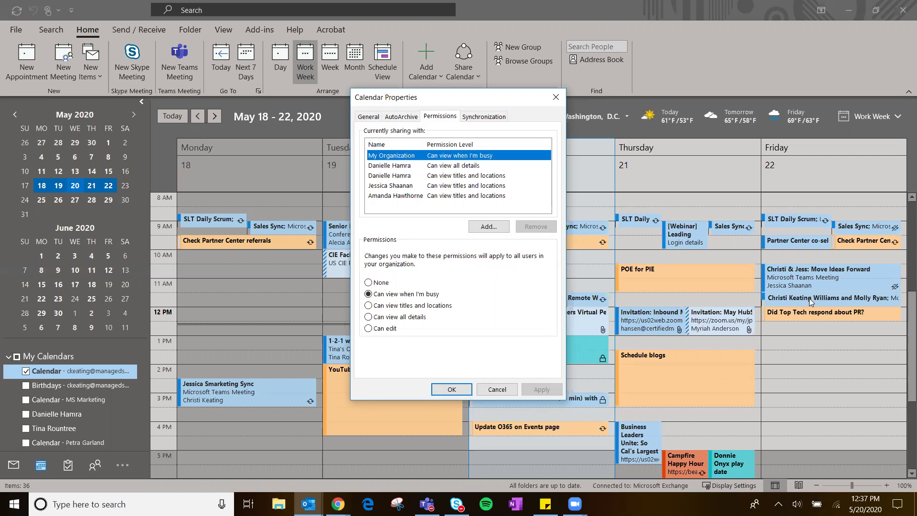
left_click(439, 168)
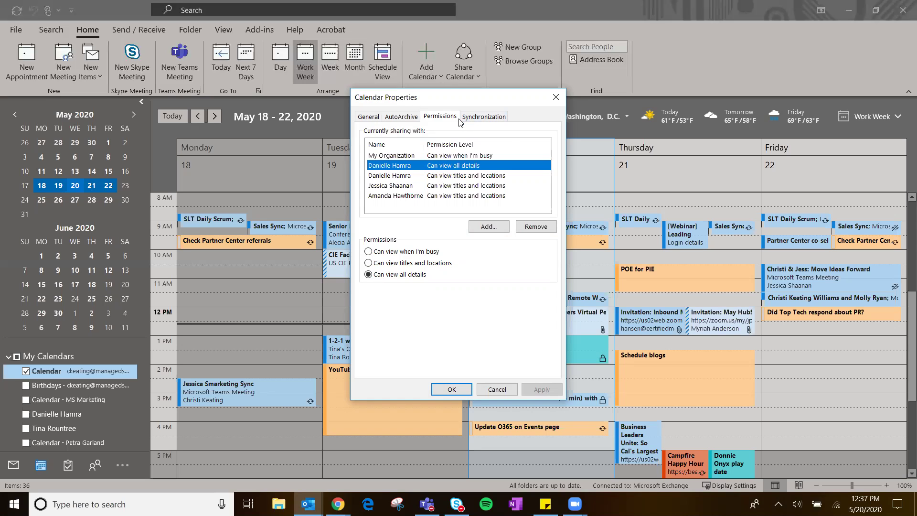
left_click(553, 97)
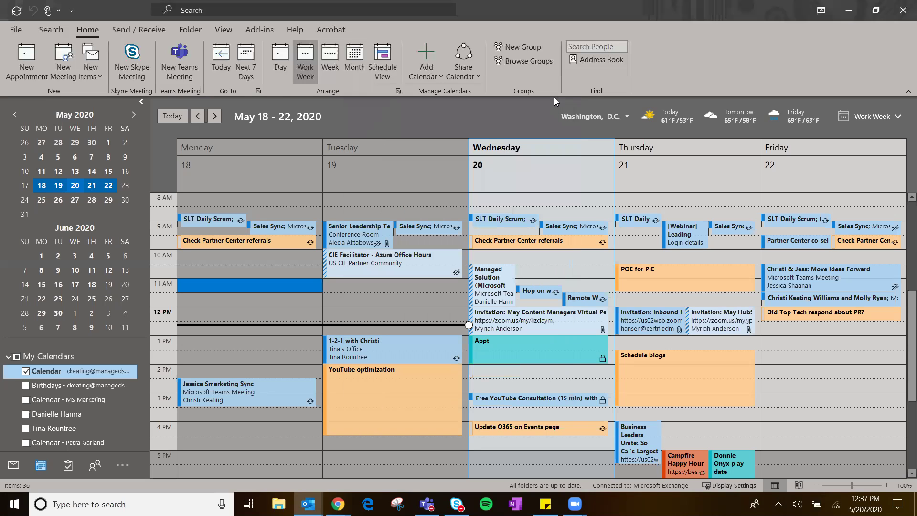